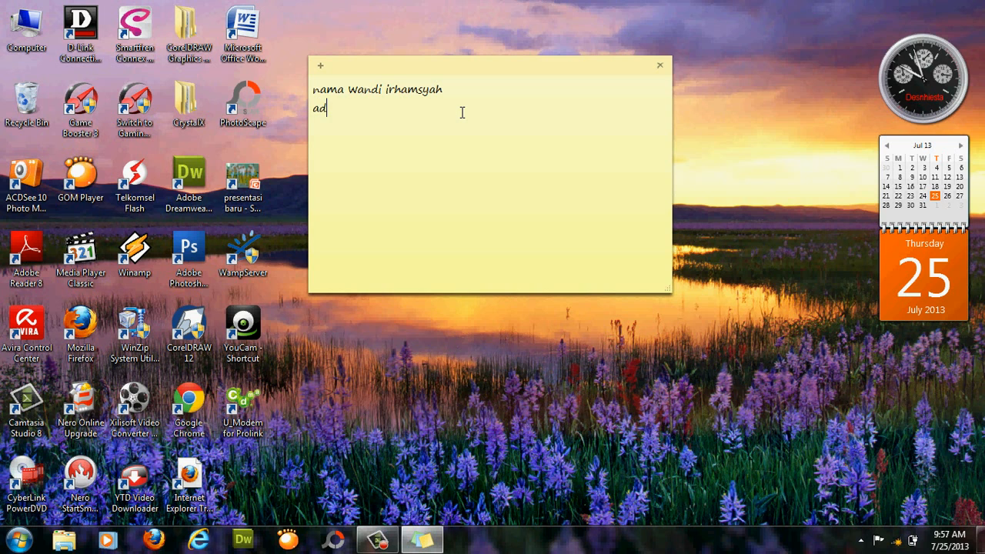
Step: Complete the sticky note with the lines "asal sekolah smk as-saabiq" and "mengenal microsoft word 2007"
type("al sekolah smk ")
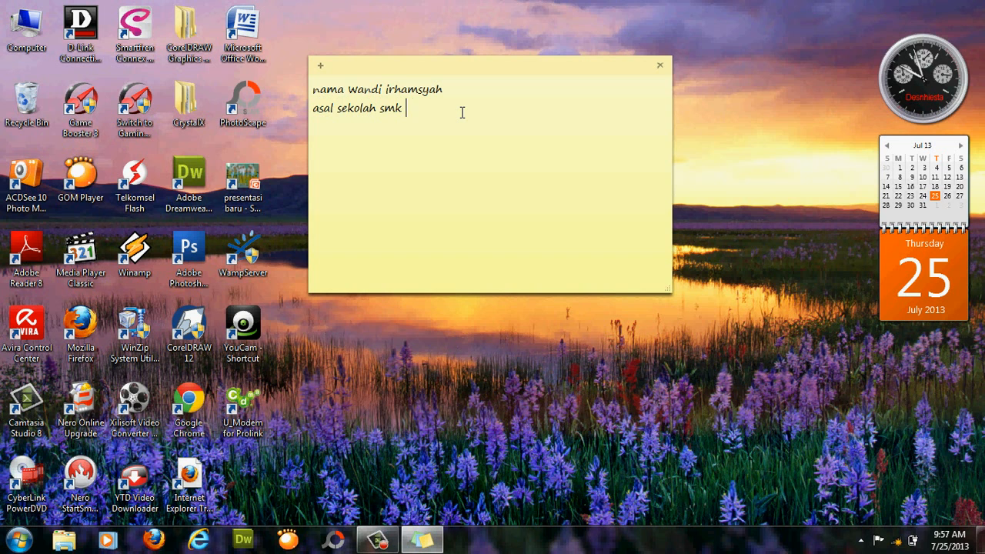
type("as-saabi")
type("q")
type("mengenal m")
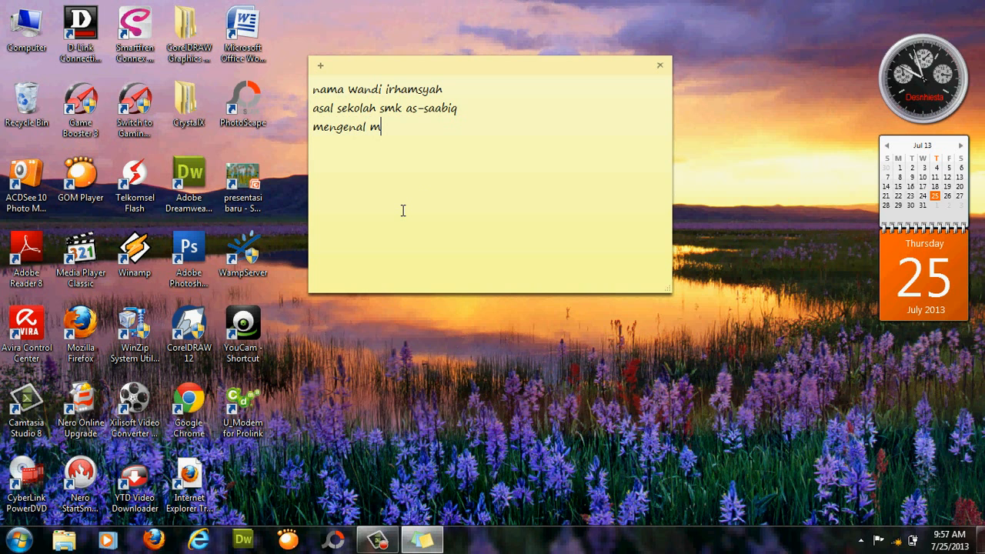
type("icrosoft Word 2000")
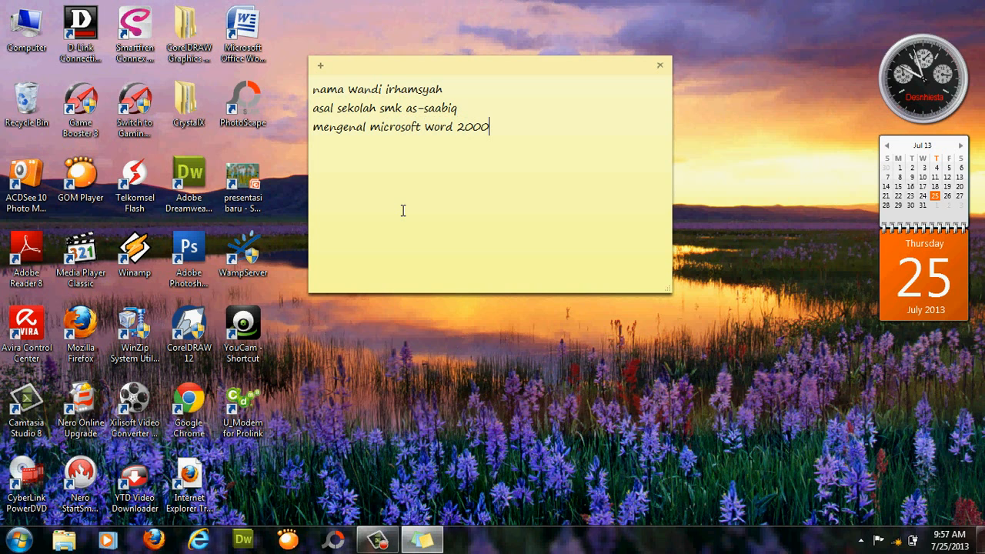
key("BackSpace")
type("7")
Step: Delete the sticky note from the desktop
left_click(659, 65)
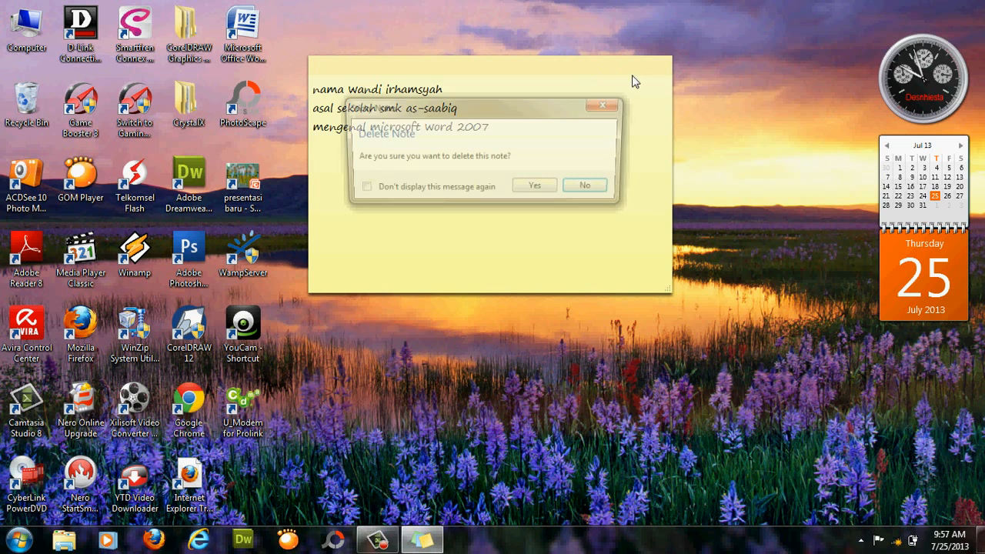
left_click(547, 188)
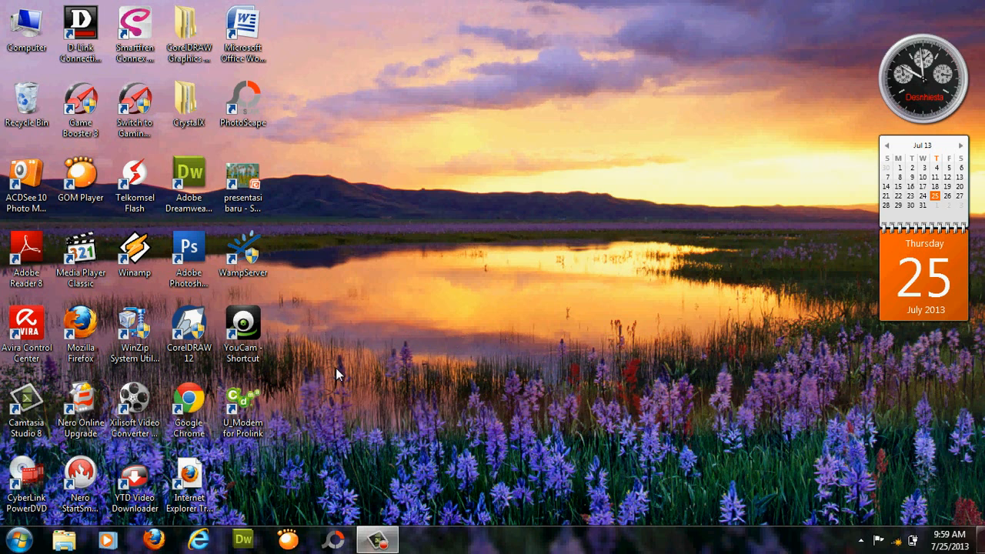
left_click_drag(286, 394, 111, 538)
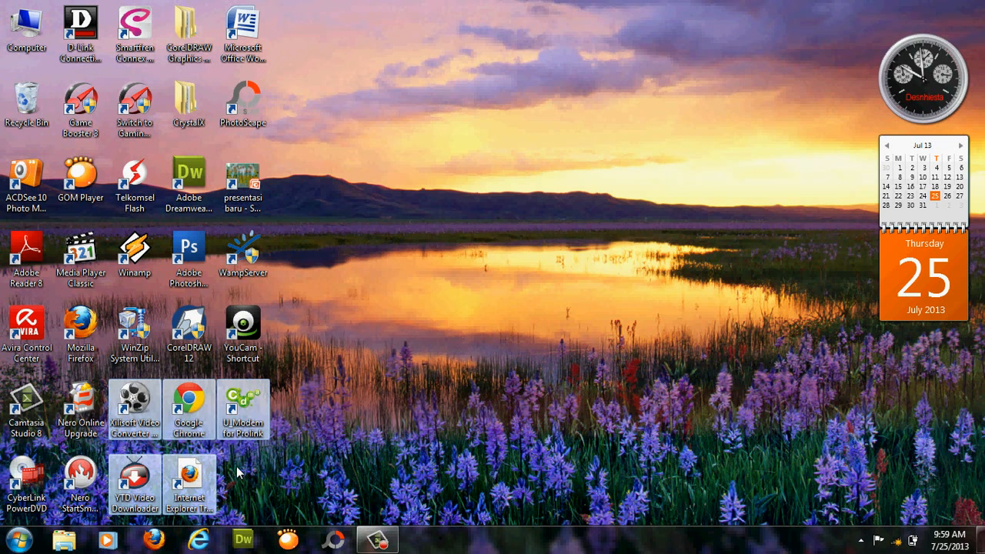
left_click(192, 517)
Step: Search the installed programs for "microsoft" and open Microsoft Office Word 2007 with a blank document
left_click(22, 541)
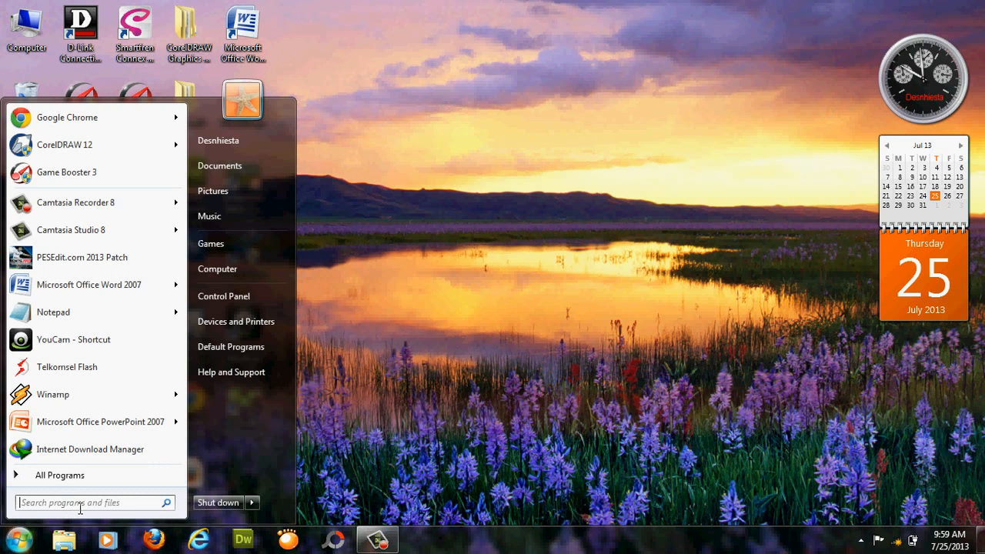
type("microsf")
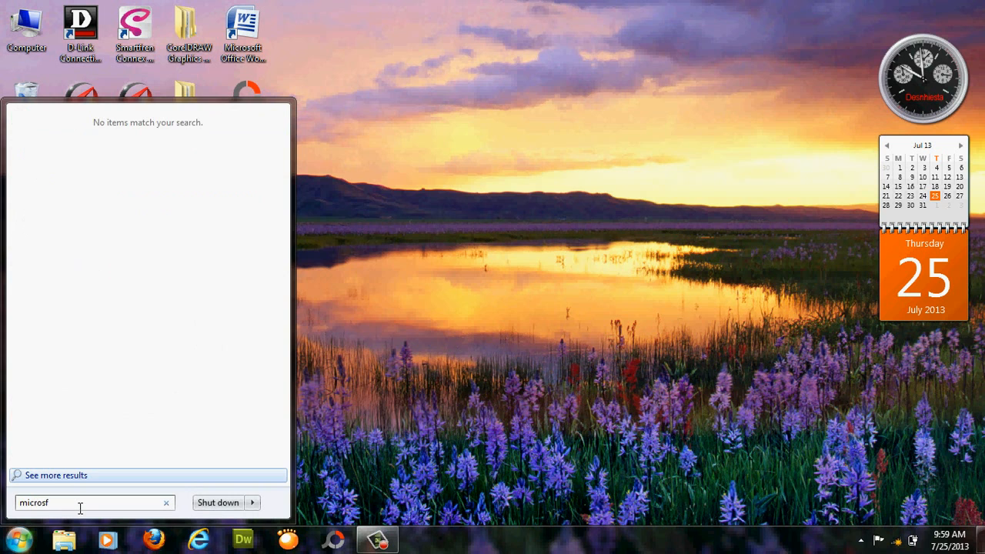
key("BackSpace")
type("oft")
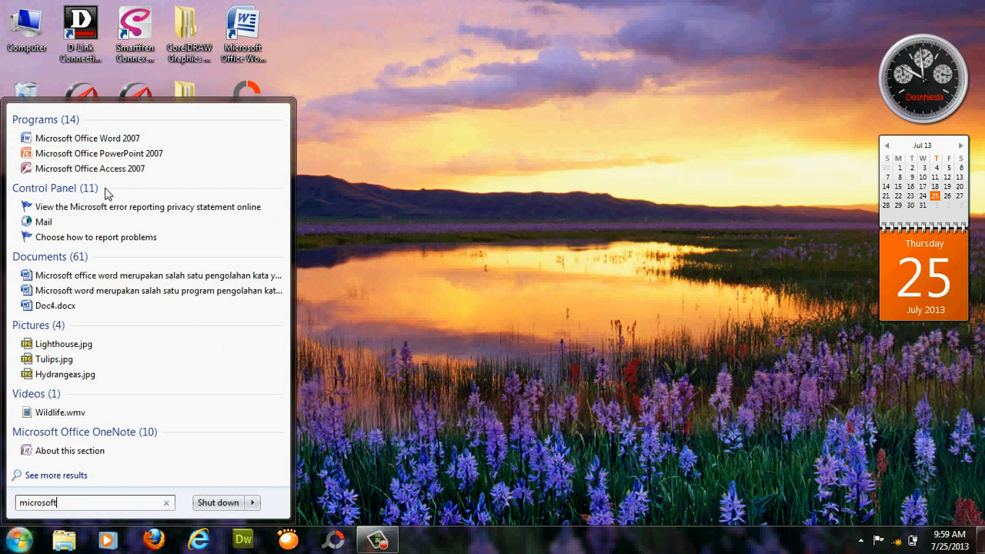
left_click(149, 140)
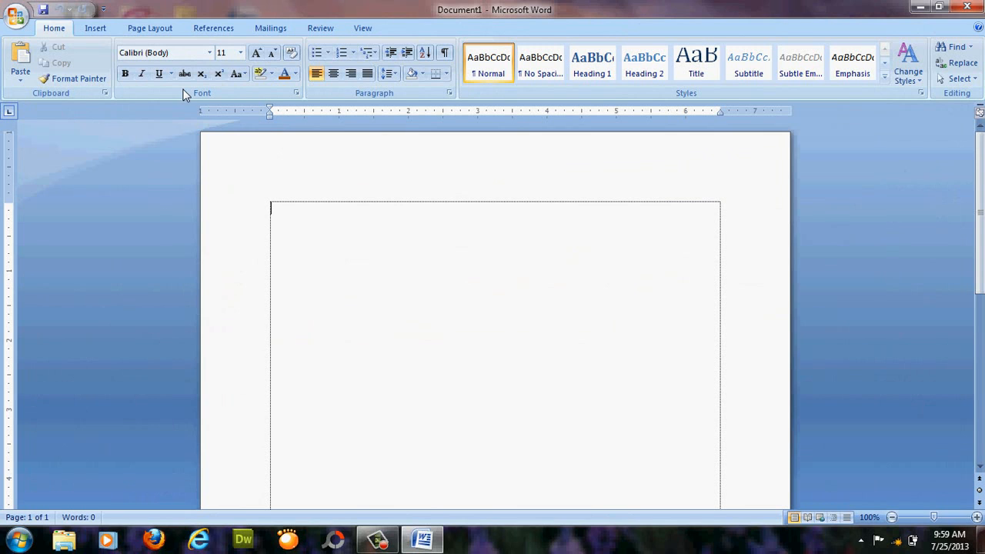
left_click(17, 19)
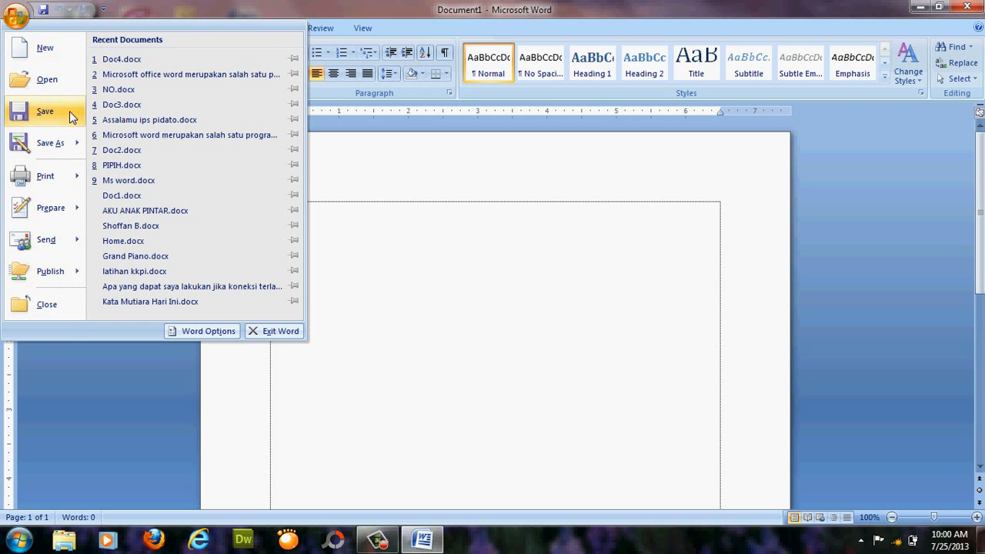
mouse_move(63, 187)
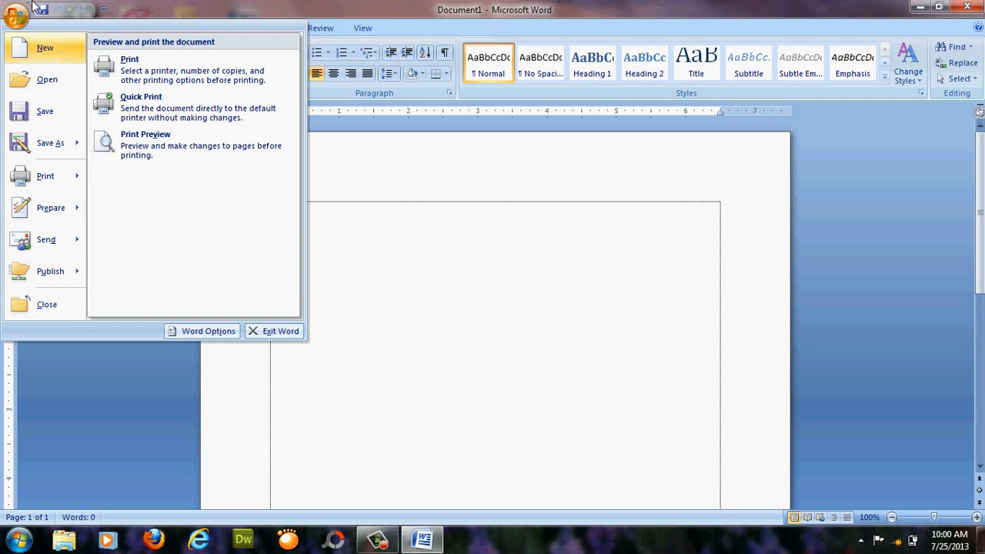
left_click(165, 7)
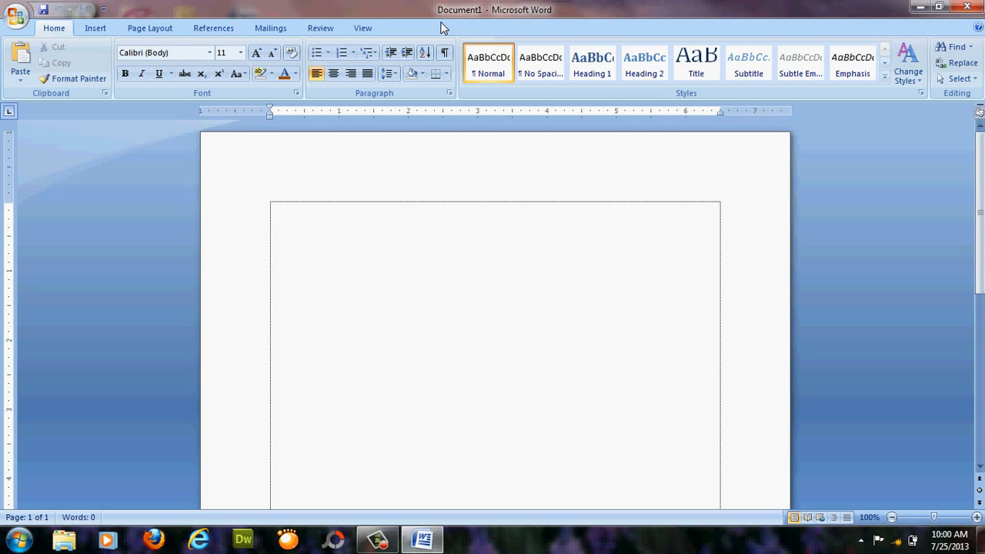
Step: Minimize and reopen the document window, and switch it to its restored size and back to maximized
left_click(919, 9)
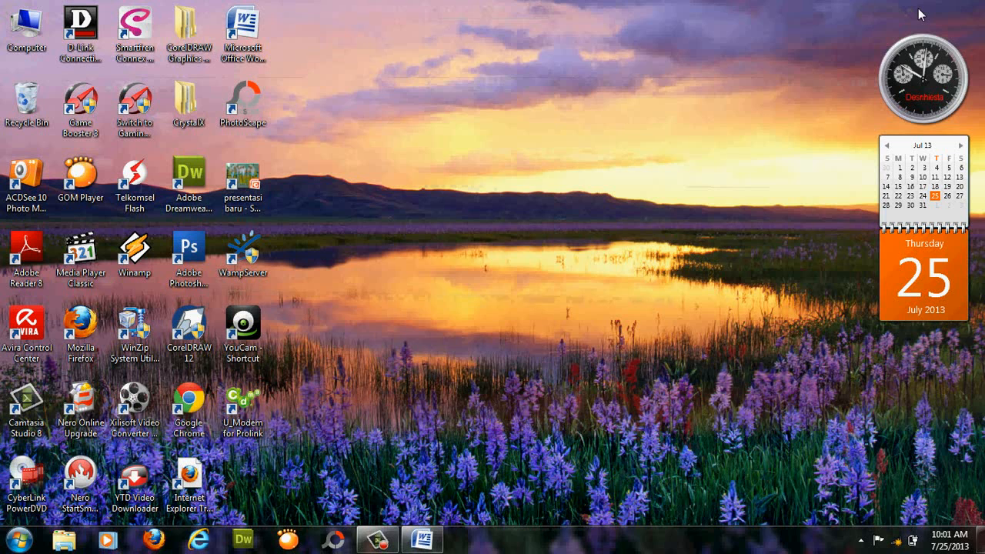
left_click(430, 543)
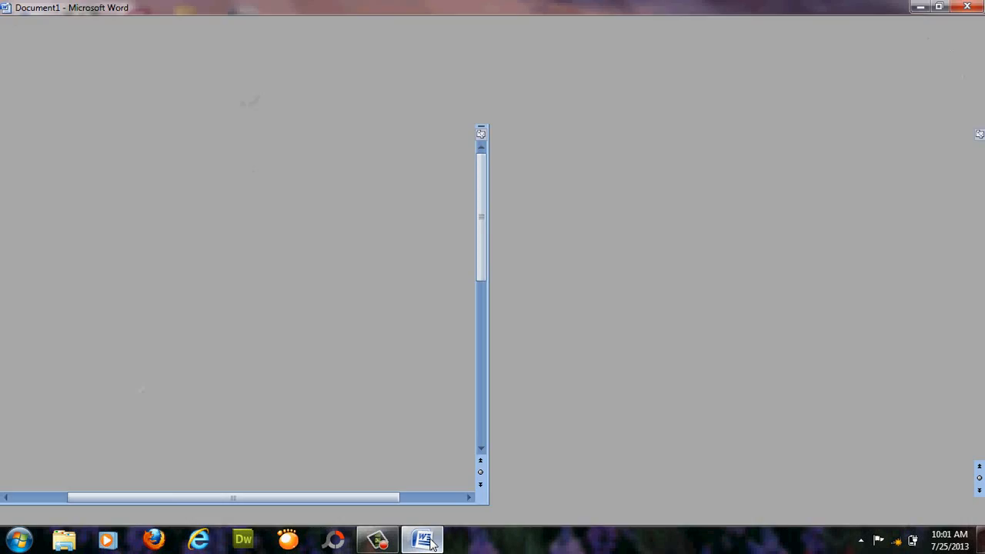
left_click(939, 7)
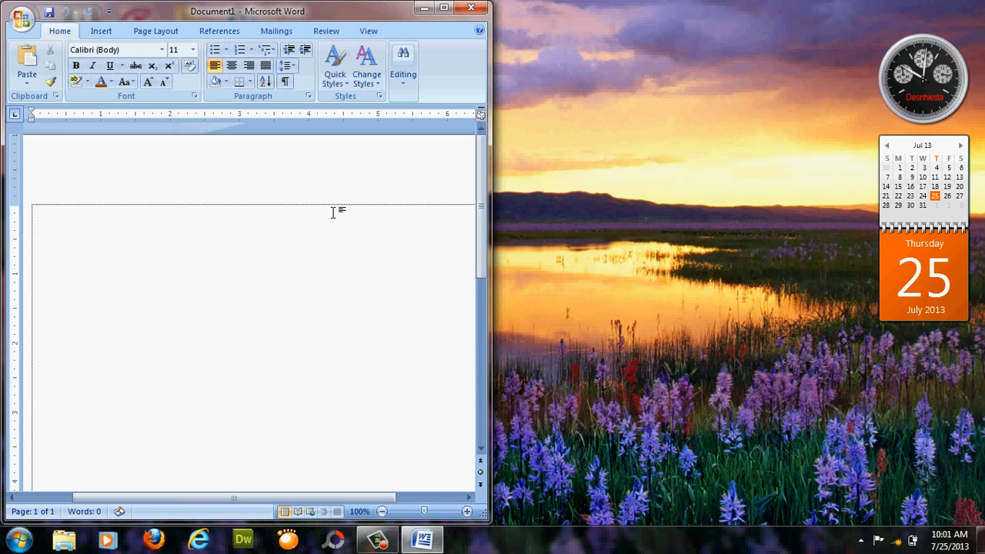
left_click(445, 9)
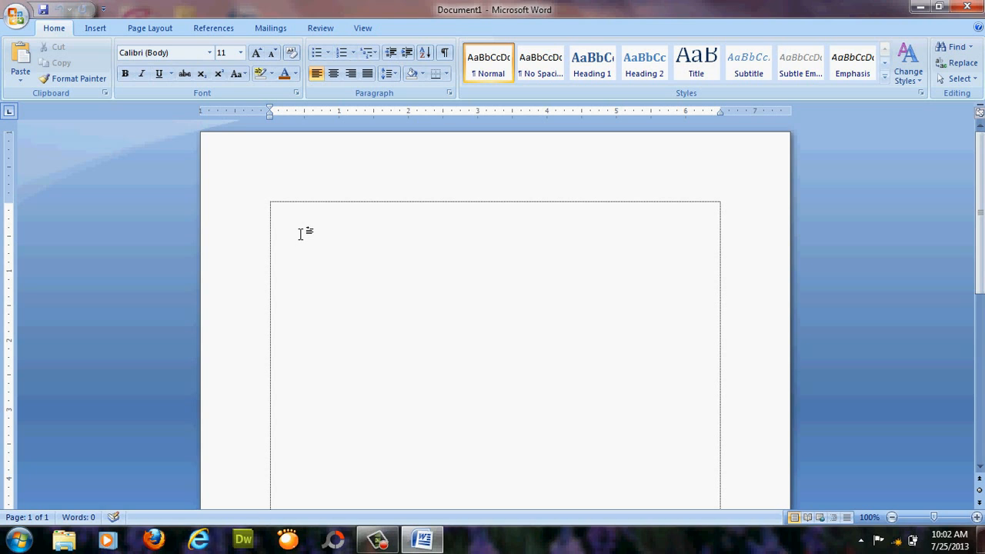
Step: Write "Nama saya" followed by the person's full name on the first line, and cut the whole line
type("nama saya w")
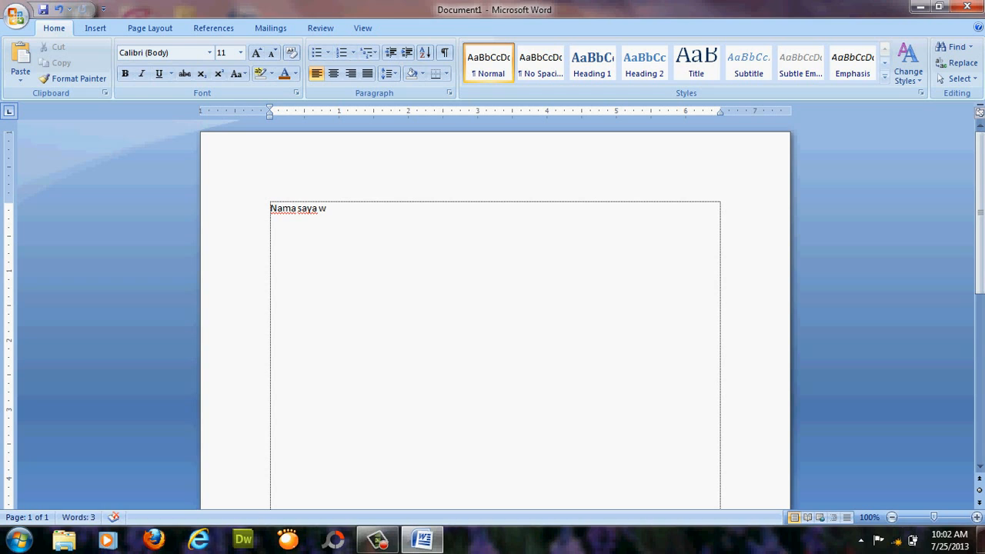
type("andi irhamsyah")
left_click_drag(274, 213, 380, 211)
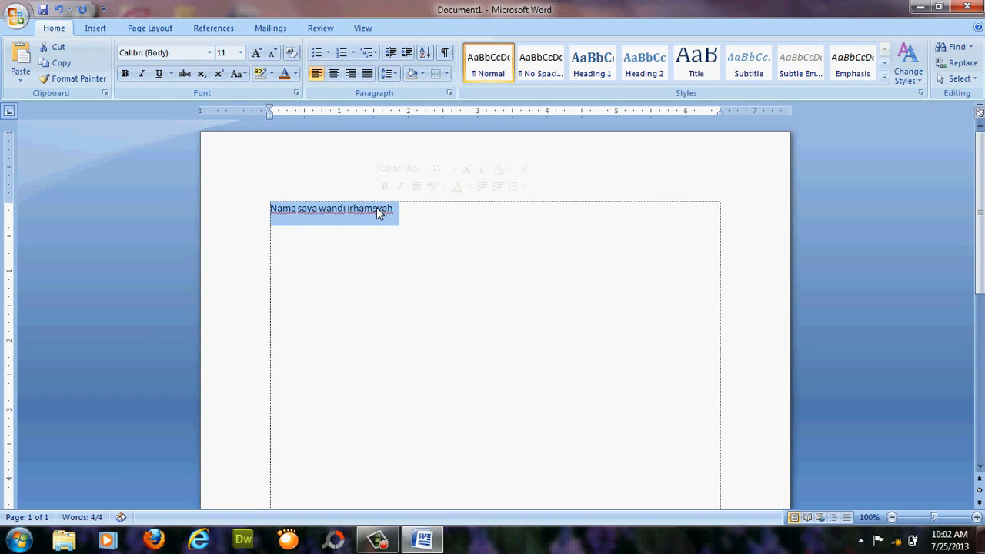
left_click(58, 48)
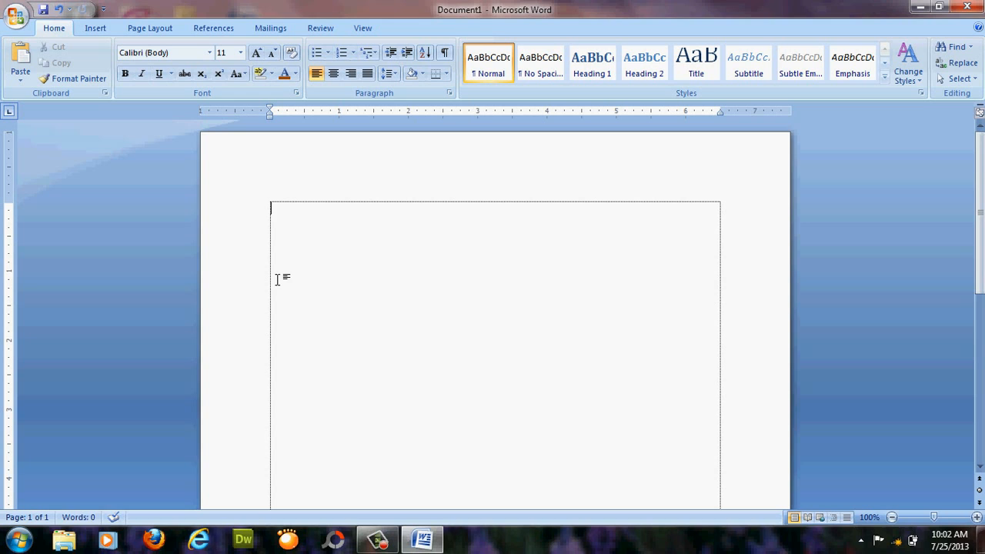
Step: Add blank lines and paste the cut sentence on the fifth line of the page
key("Return")
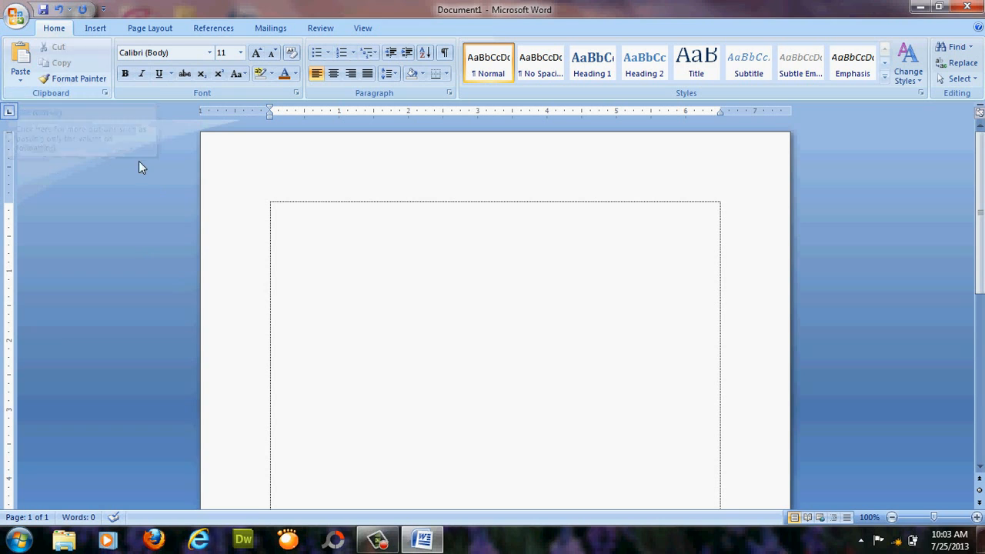
right_click(296, 309)
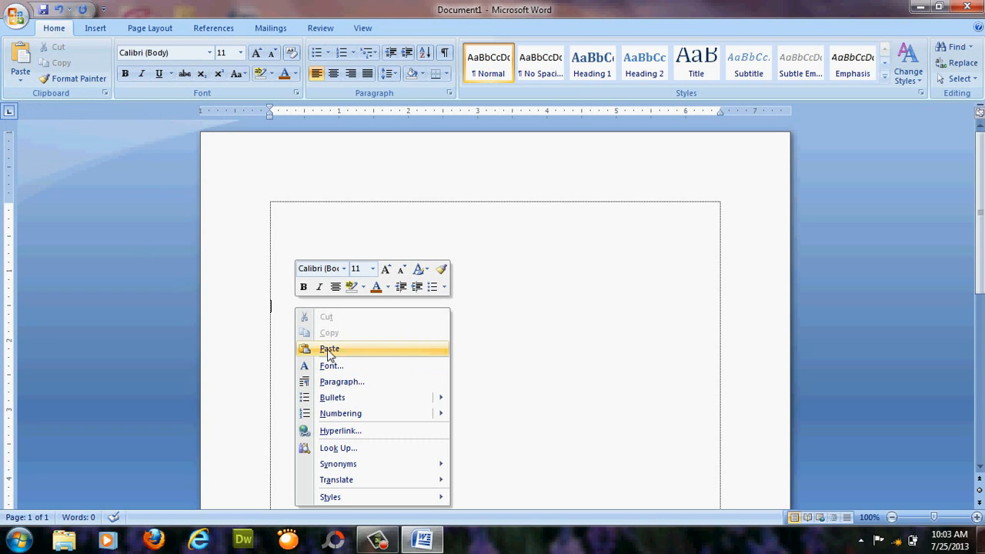
left_click(283, 323)
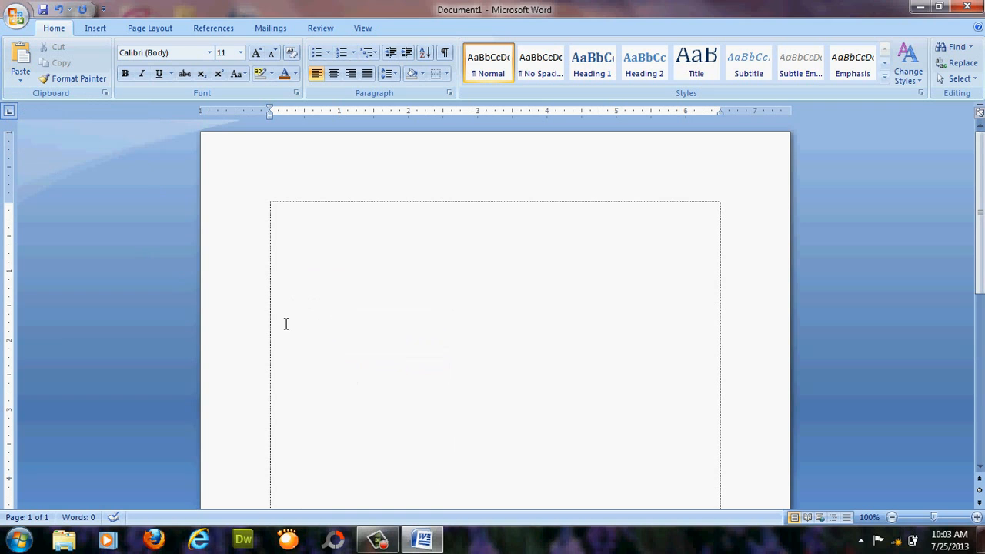
key("ctrl+v")
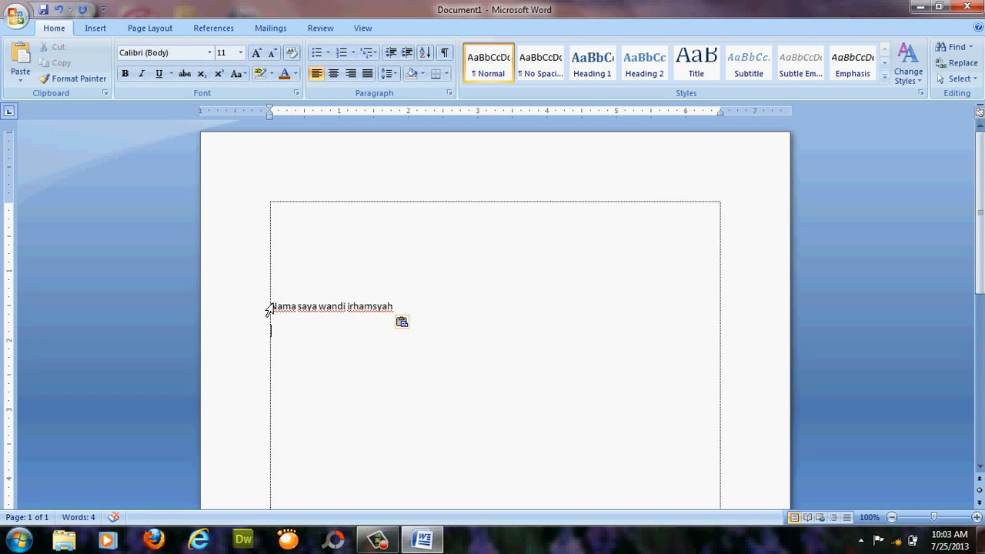
Step: Duplicate the "Nama saya" sentence onto the empty first line of the page
left_click(269, 310)
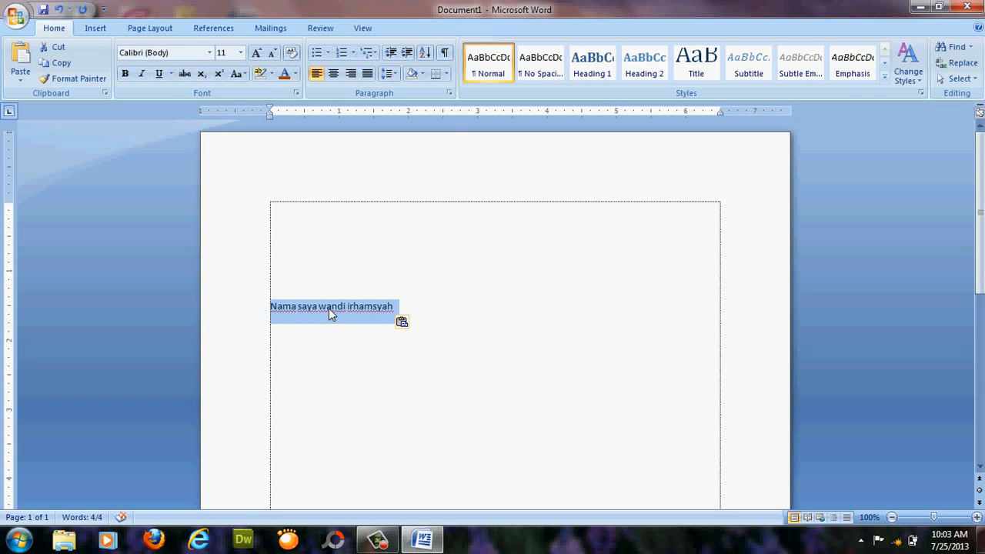
left_click(289, 219)
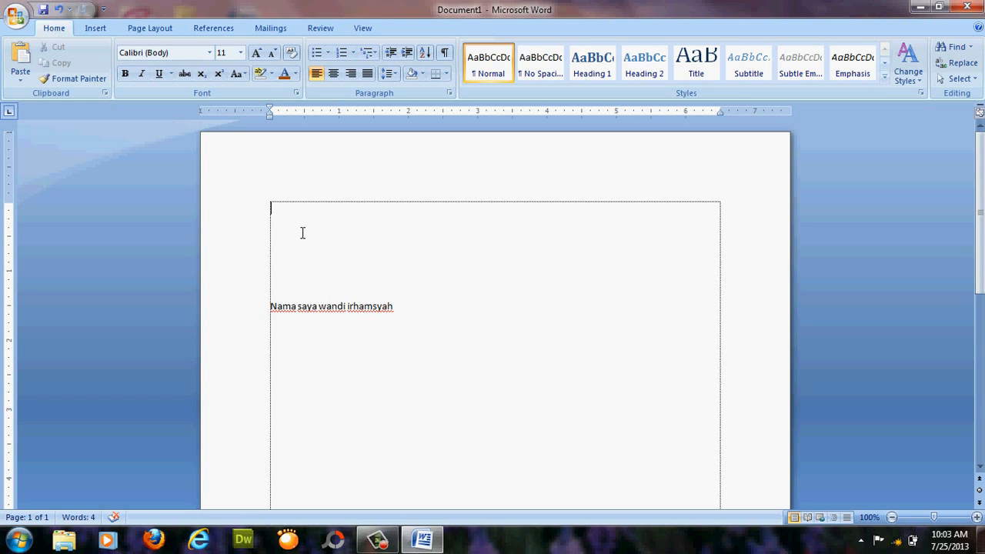
key("ctrl+v")
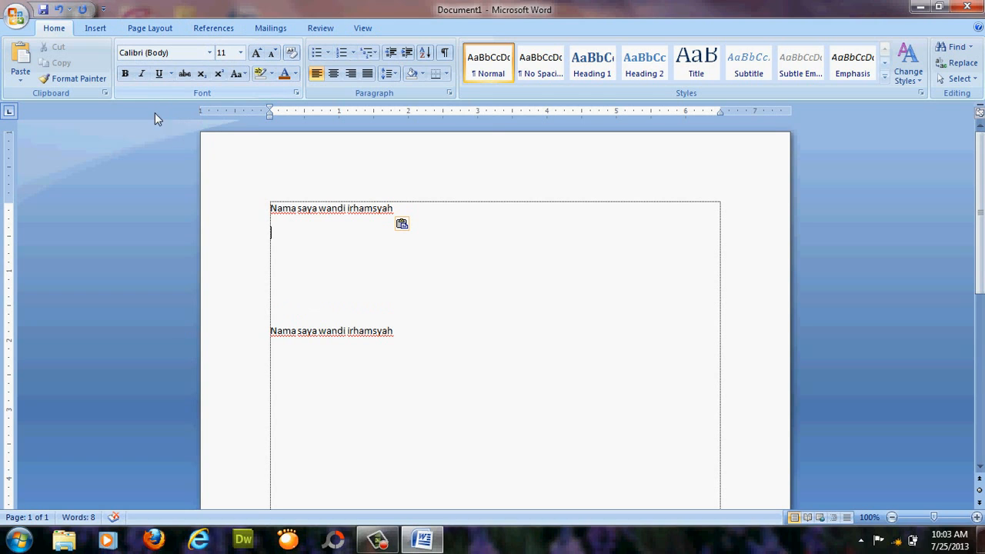
Step: Format the first "Nama saya" line in the Algerian font at size 24
left_click(210, 53)
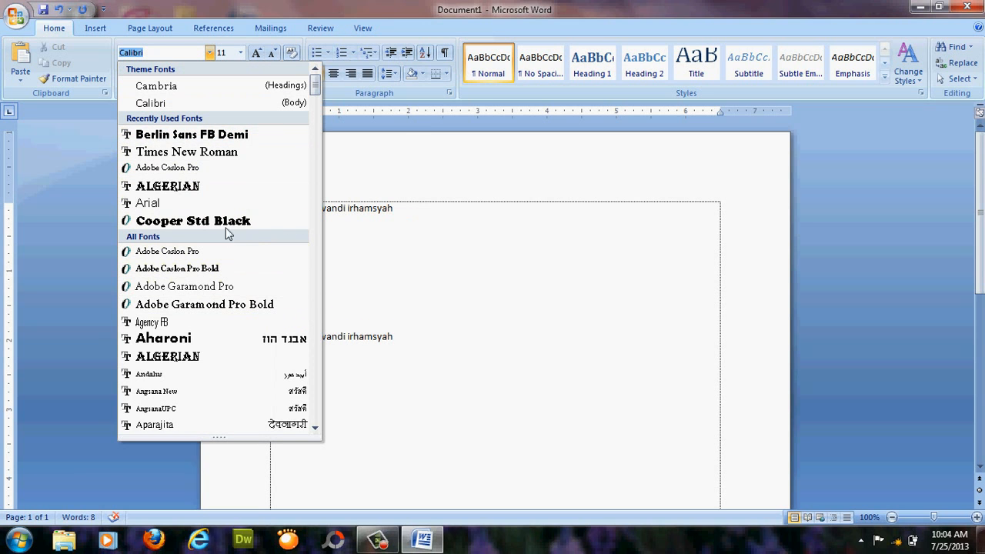
left_click(400, 276)
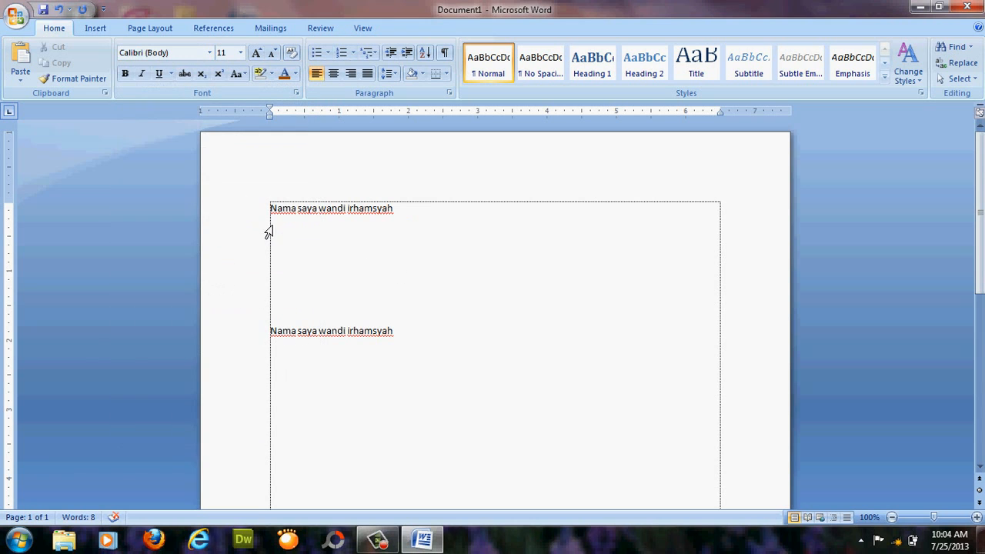
left_click(267, 214)
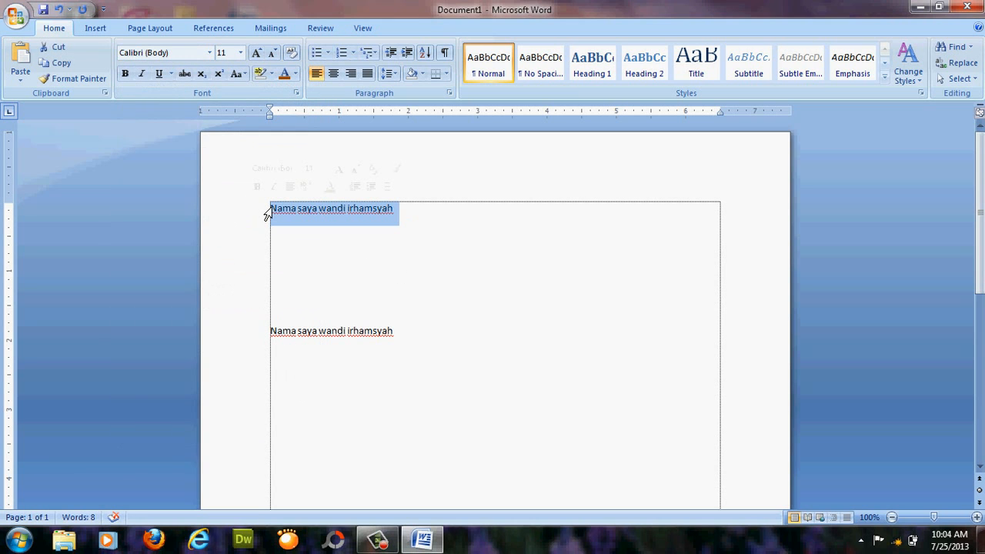
left_click(210, 53)
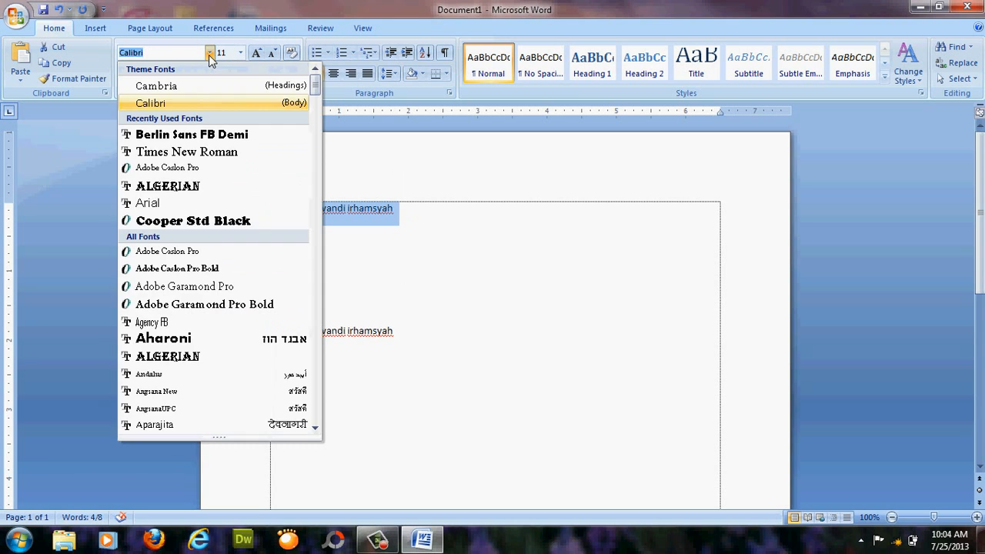
left_click(192, 187)
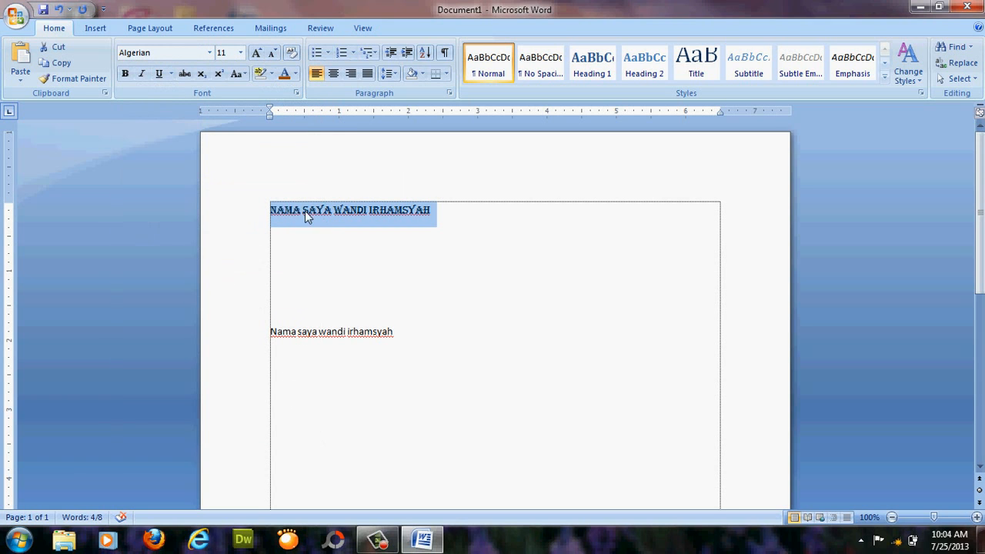
left_click(240, 53)
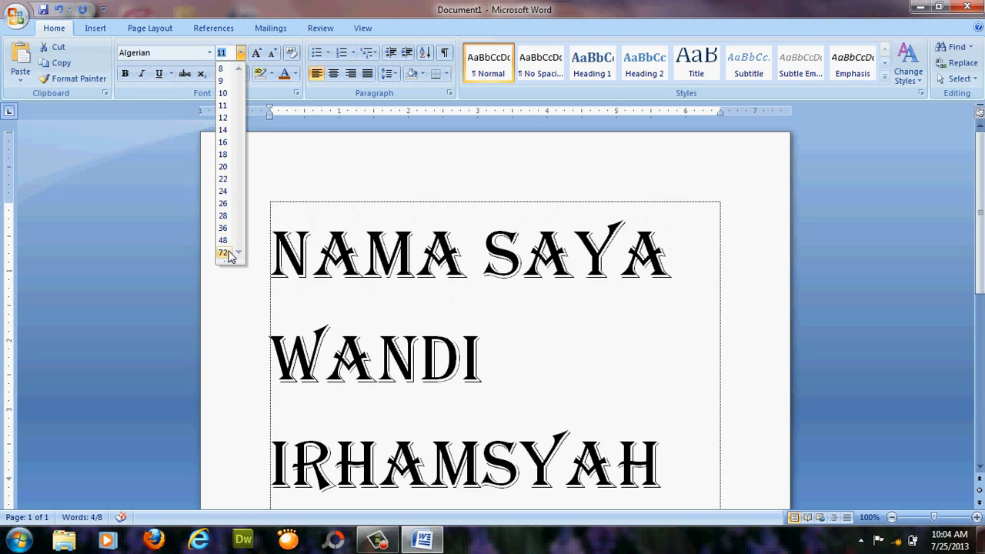
left_click(224, 191)
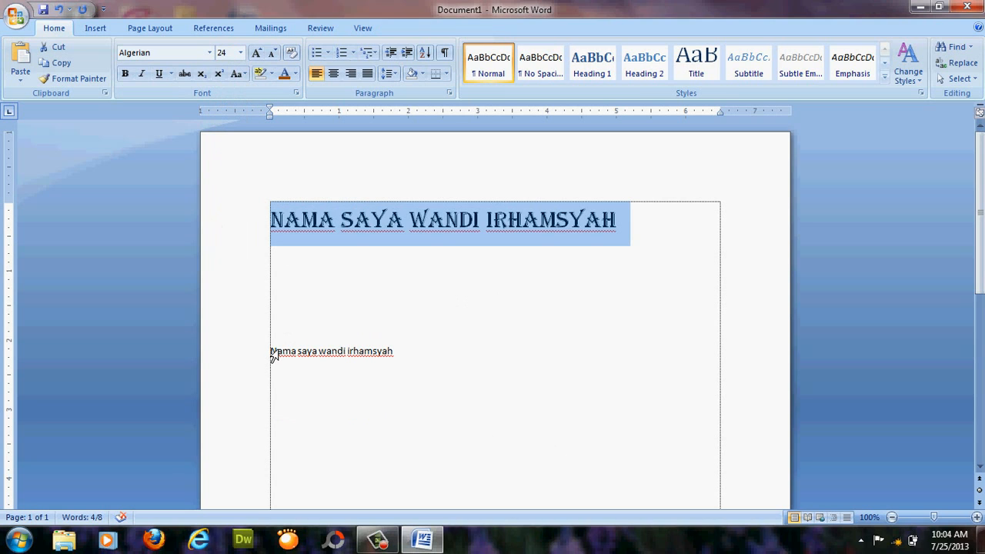
left_click(411, 356)
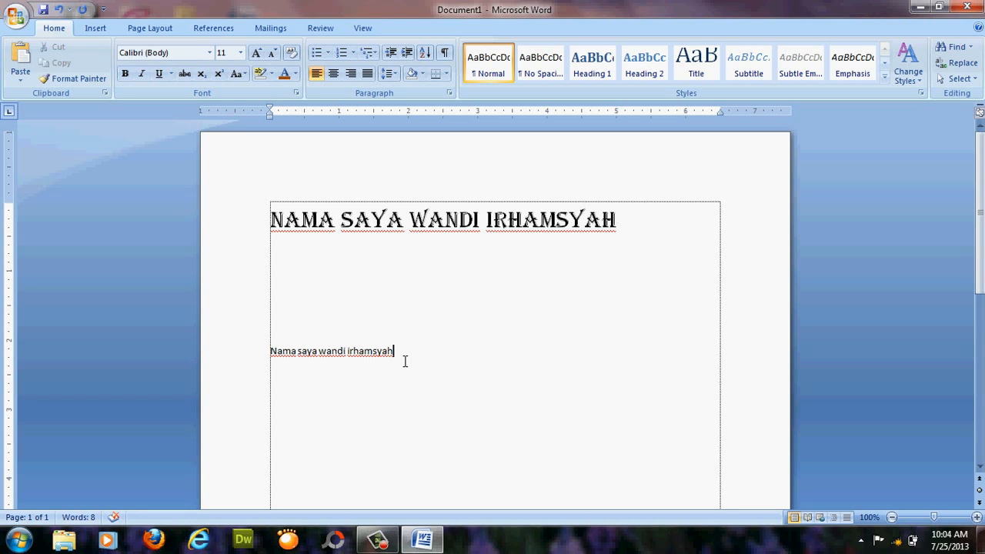
Step: Delete the lower "Nama saya" line, keeping only the large Algerian heading on the page
key("BackSpace")
key("BackSpace")
key("BackSpace")
key("BackSpace")
key("BackSpace")
left_click(273, 359)
left_click_drag(273, 359, 396, 374)
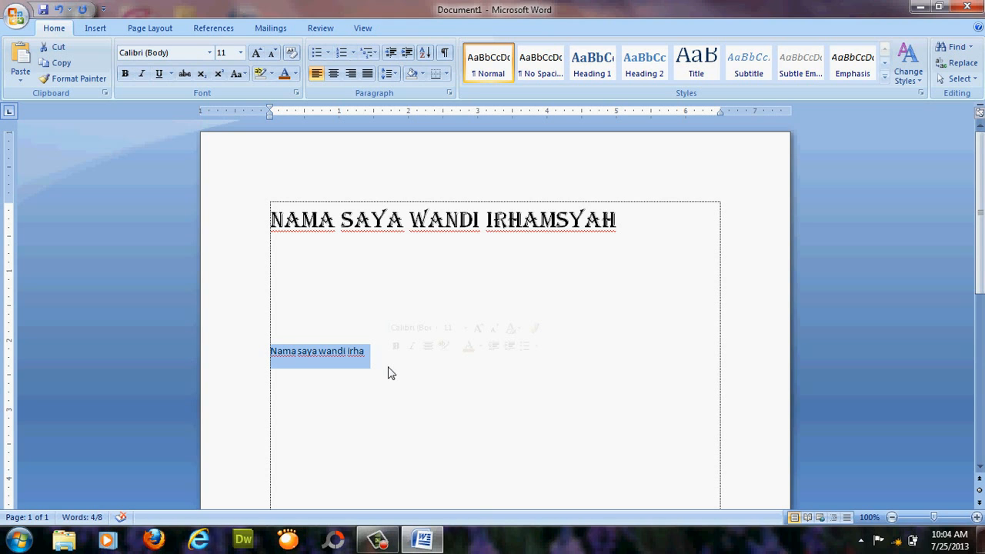
key("Delete")
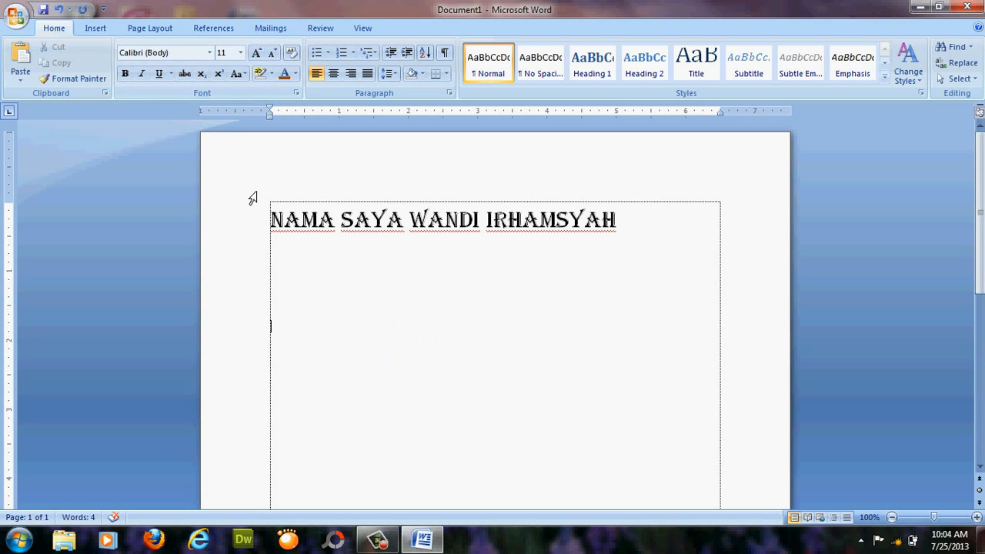
Step: Apply bold, italic and underline to the entire "Nama saya" heading line
left_click(126, 77)
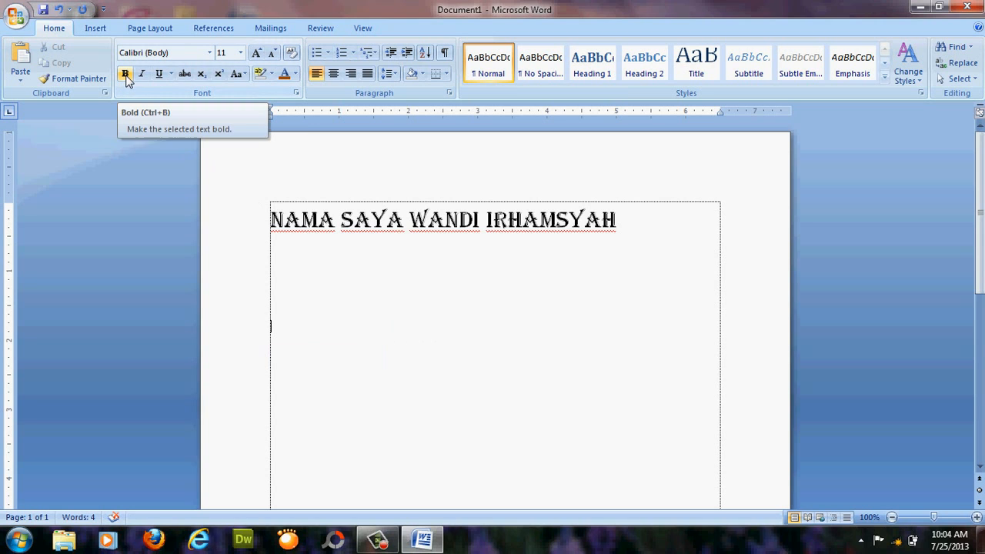
left_click(266, 221)
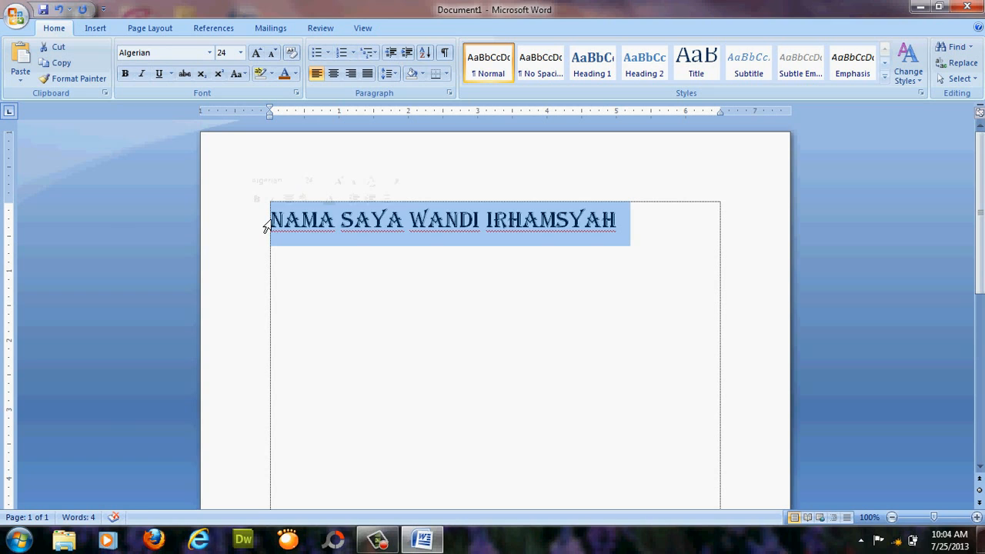
left_click(126, 75)
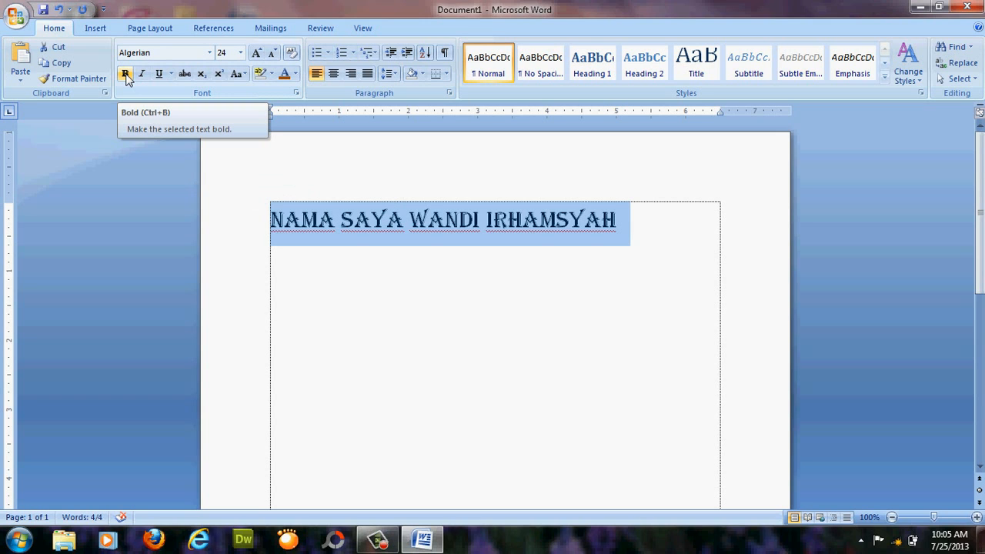
left_click(126, 75)
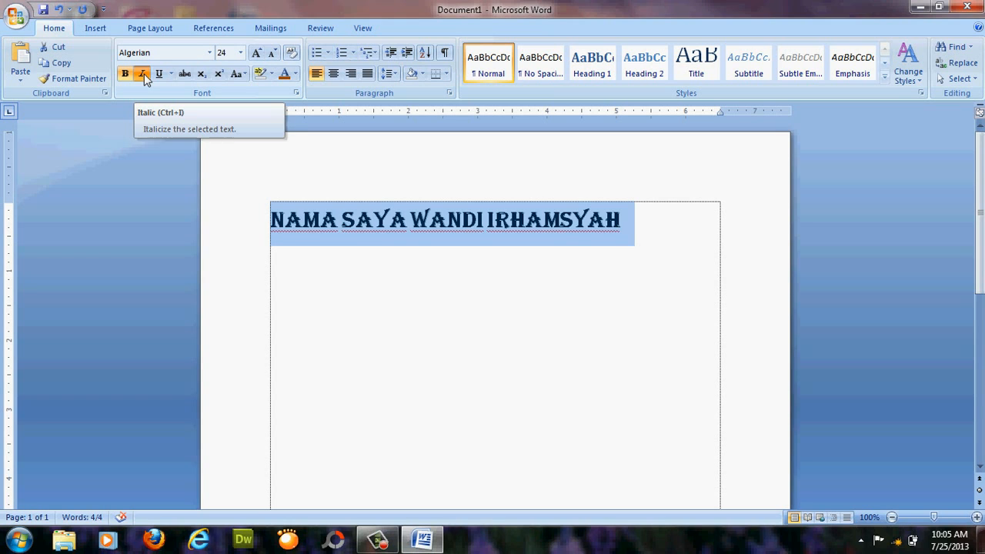
left_click(143, 74)
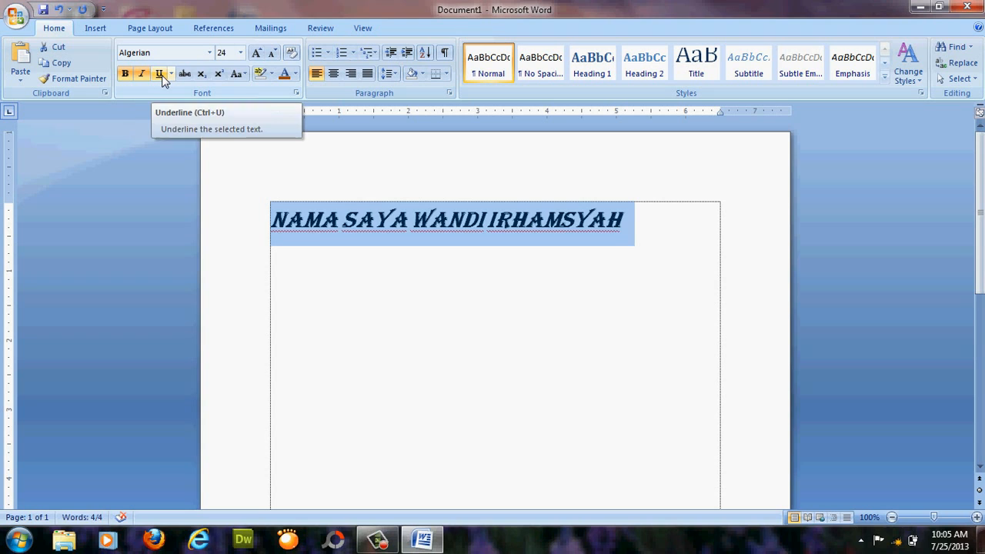
left_click(161, 77)
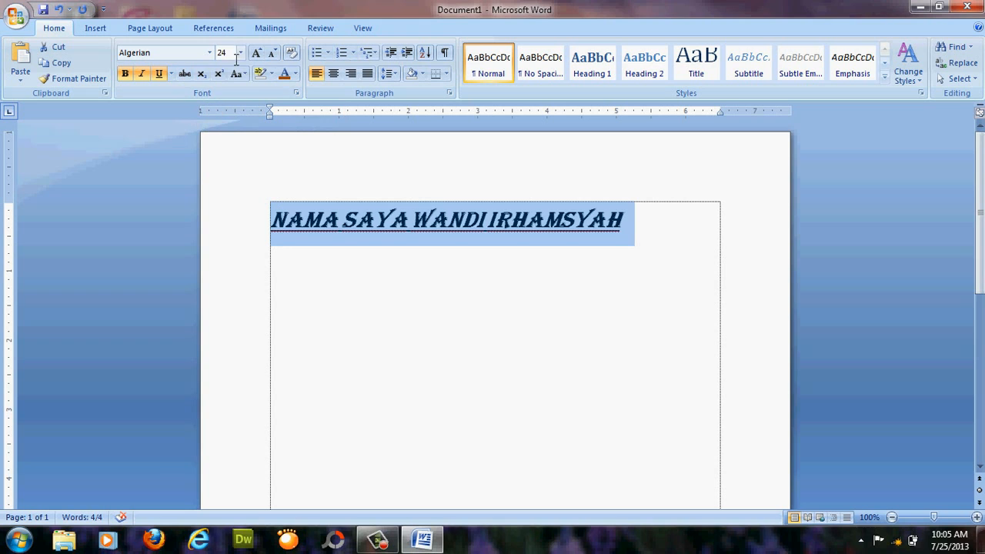
Step: Try subscript and superscript on the heading line, turning each effect off again
left_click(202, 76)
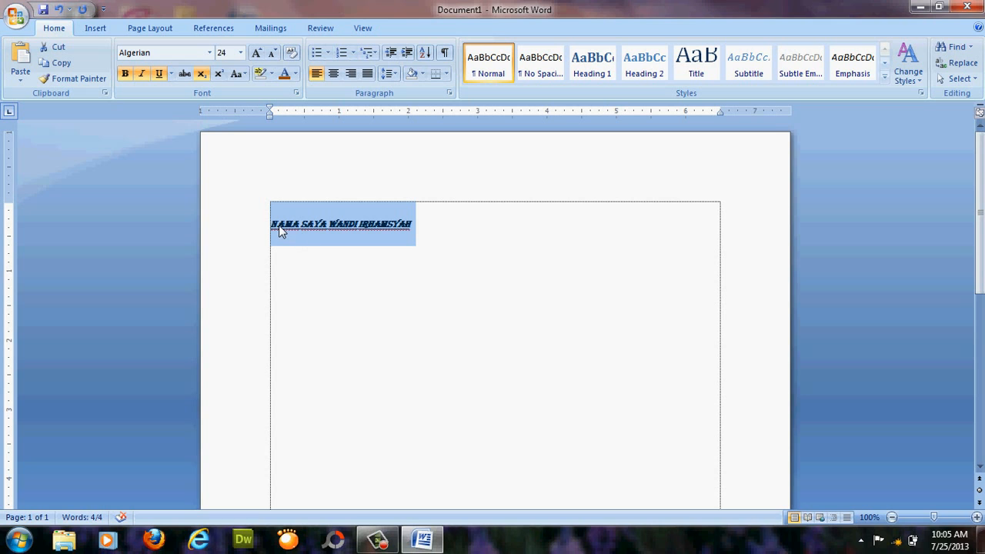
left_click(202, 75)
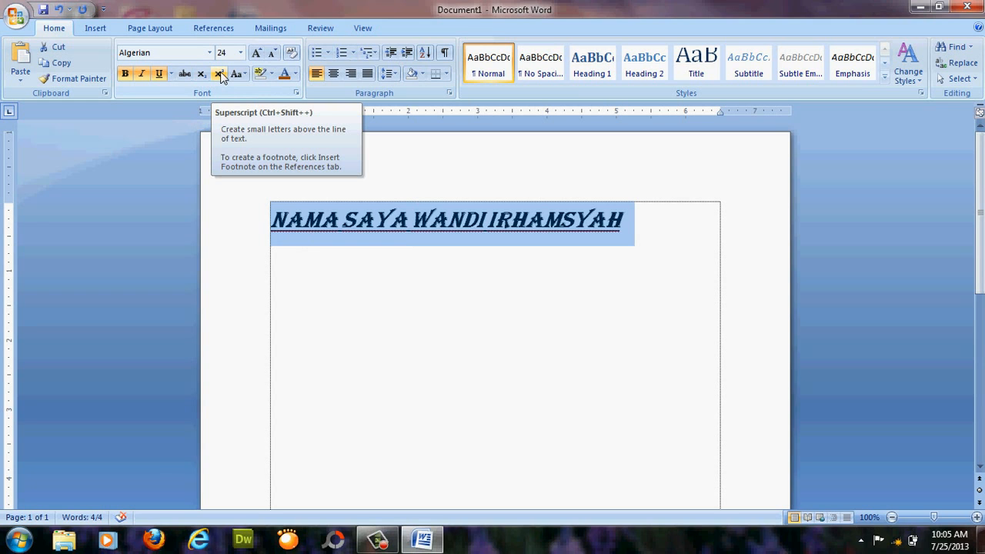
left_click(219, 74)
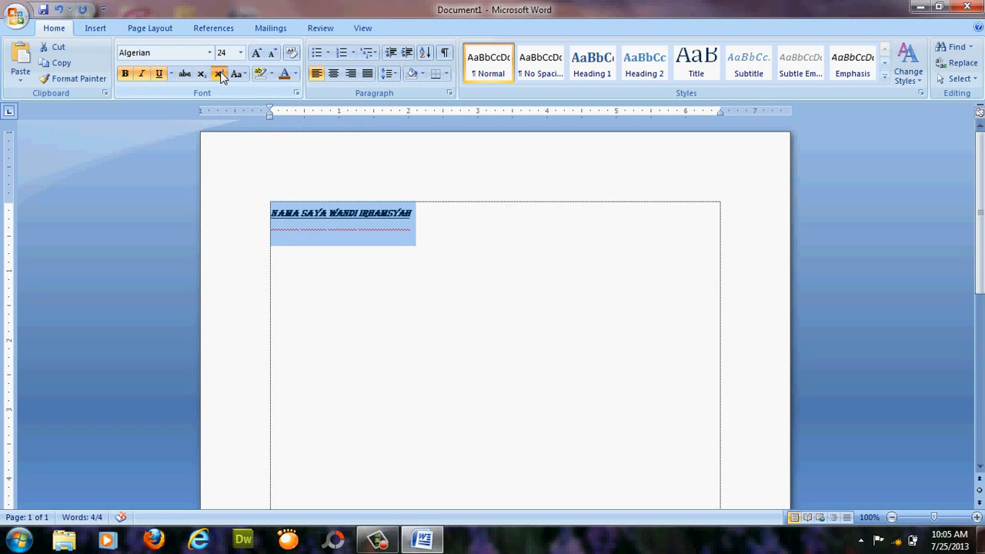
left_click(220, 75)
Step: Remove the underline, italic and bold formatting from the heading line and deselect it
left_click(160, 75)
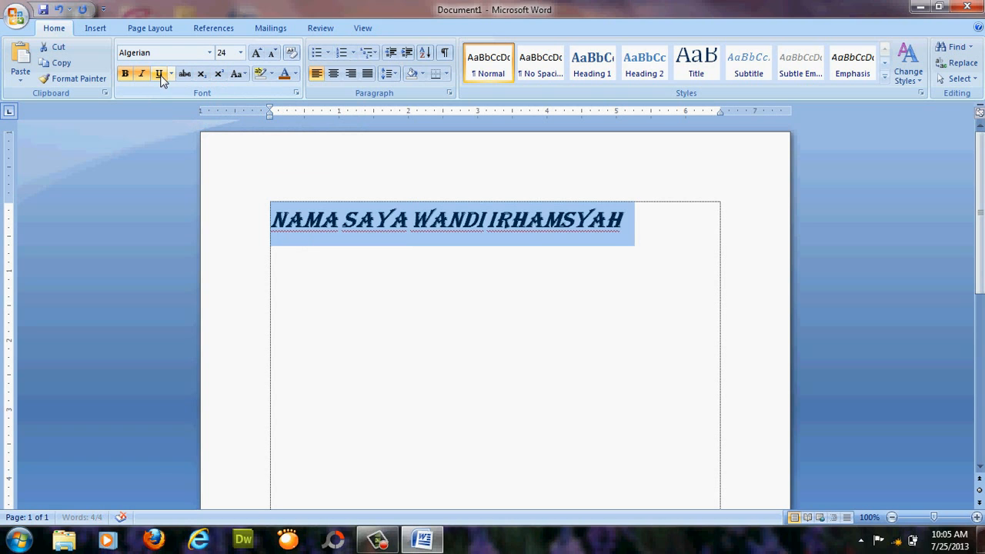
left_click(142, 74)
left_click(126, 74)
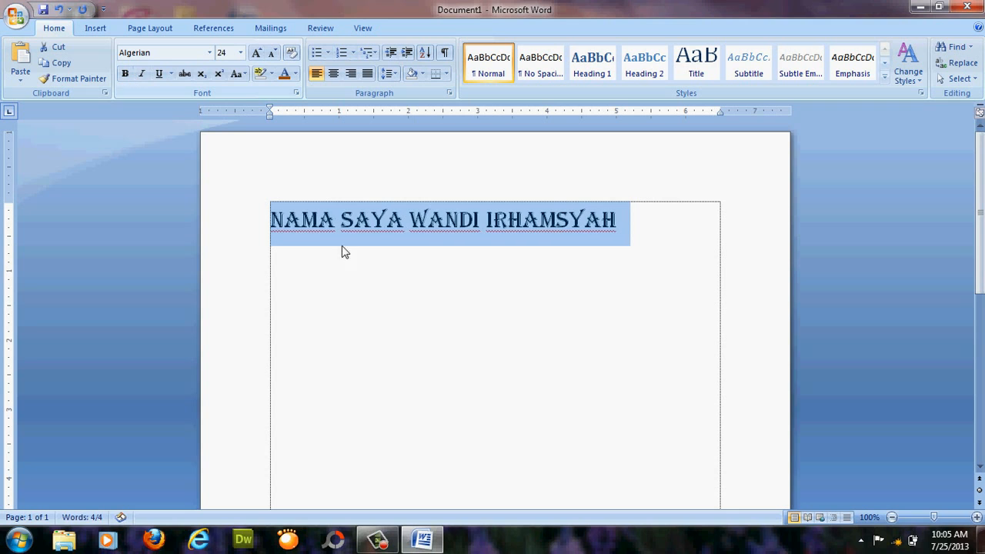
left_click(402, 294)
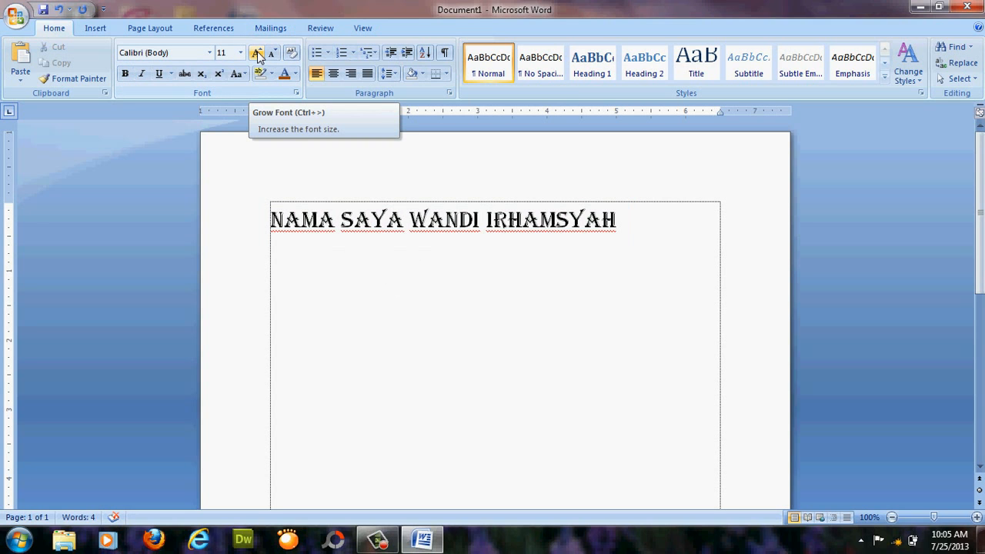
Step: Grow the heading line's font size in increments up to 72
left_click(257, 217)
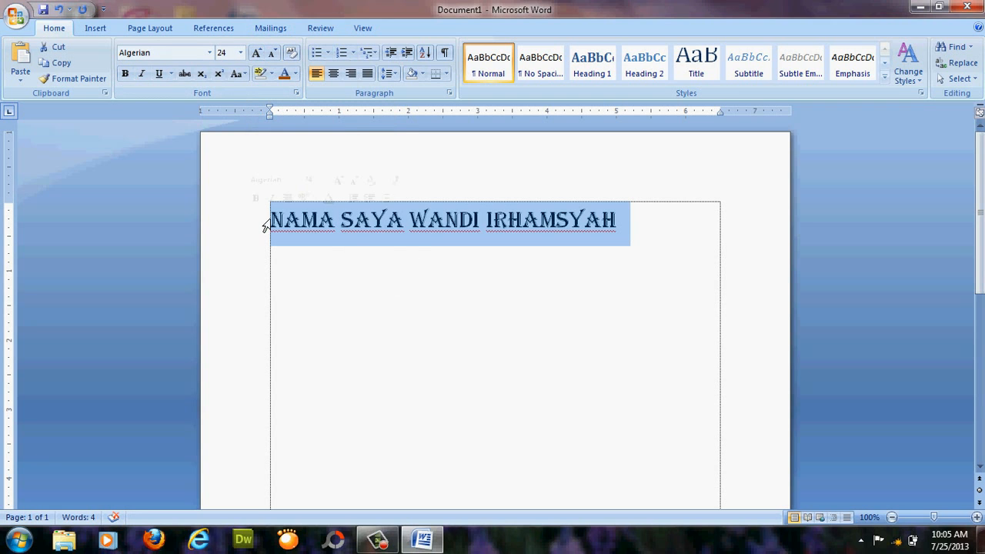
left_click(257, 53)
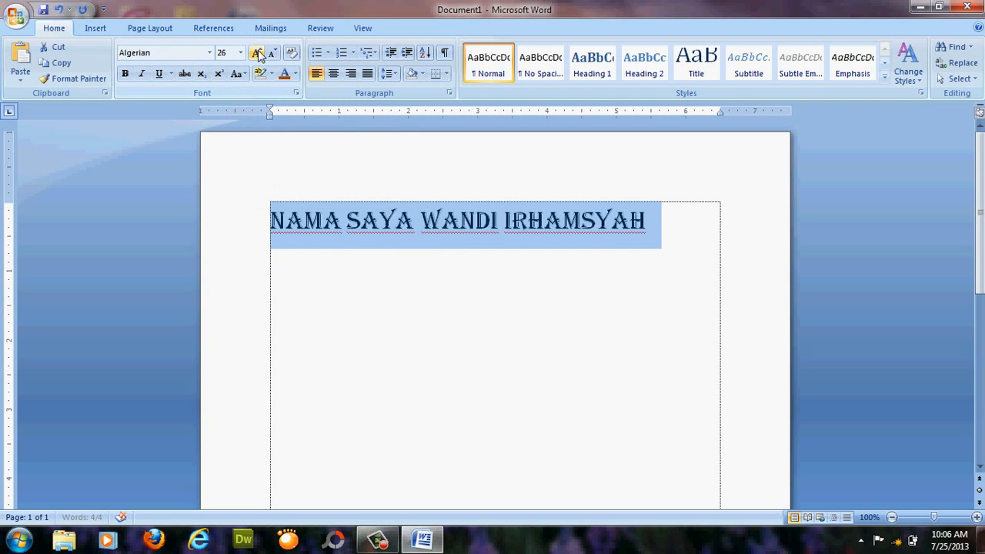
left_click(257, 53)
left_click(257, 53)
left_click(256, 53)
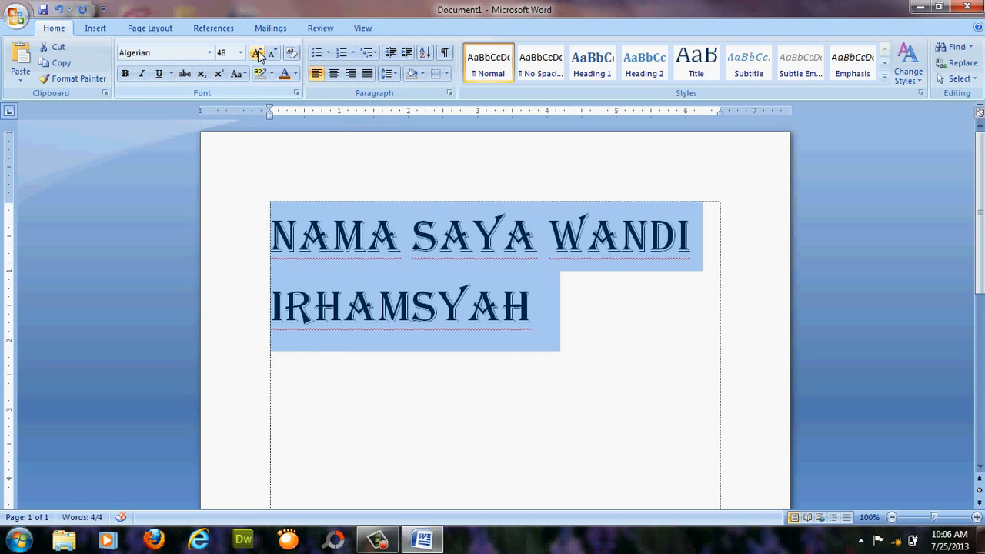
left_click(257, 53)
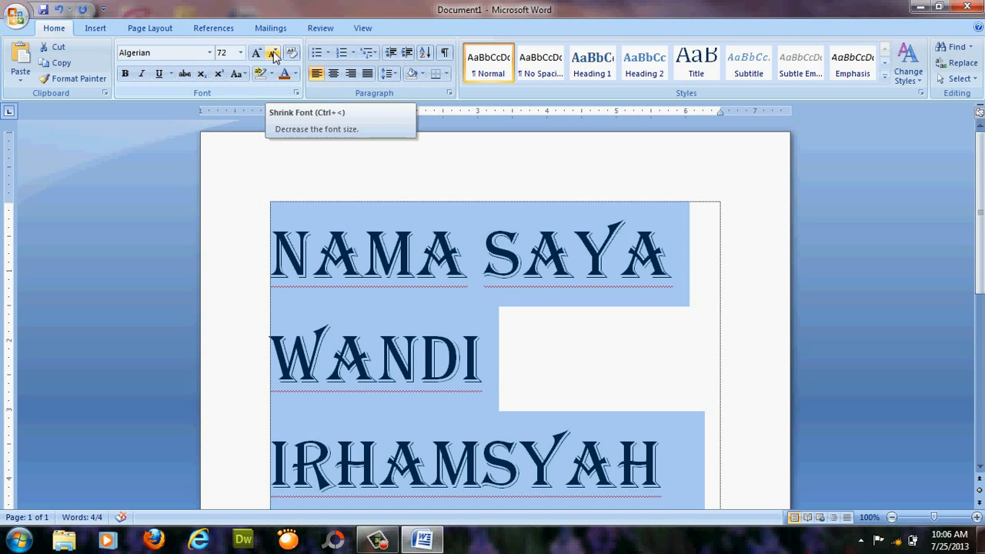
Step: Shrink the heading line's font size in increments down to 28
left_click(273, 54)
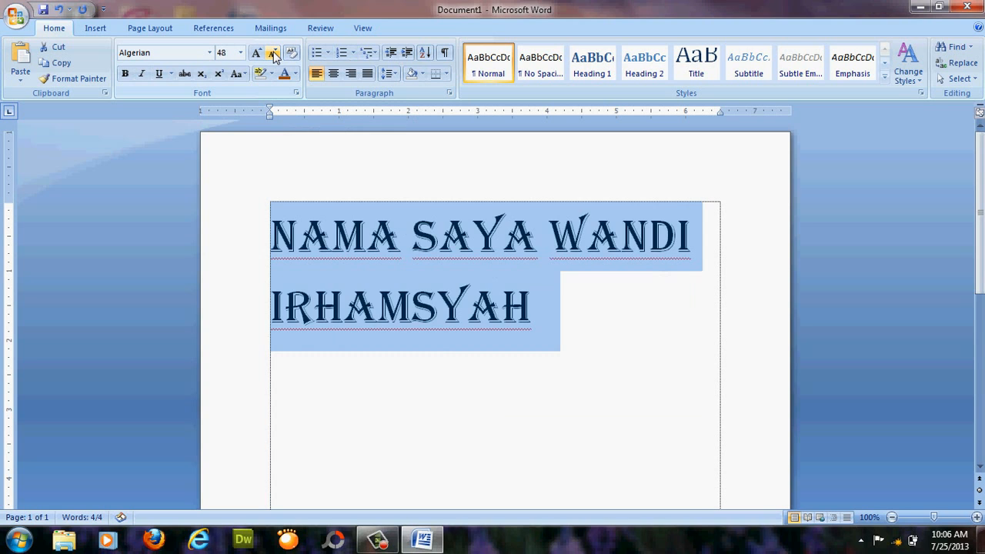
left_click(274, 53)
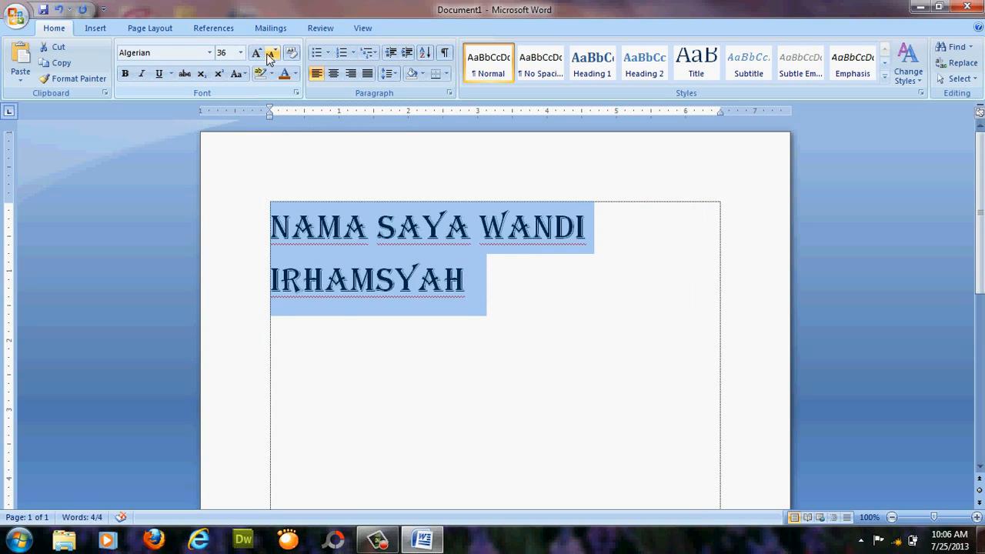
left_click(272, 54)
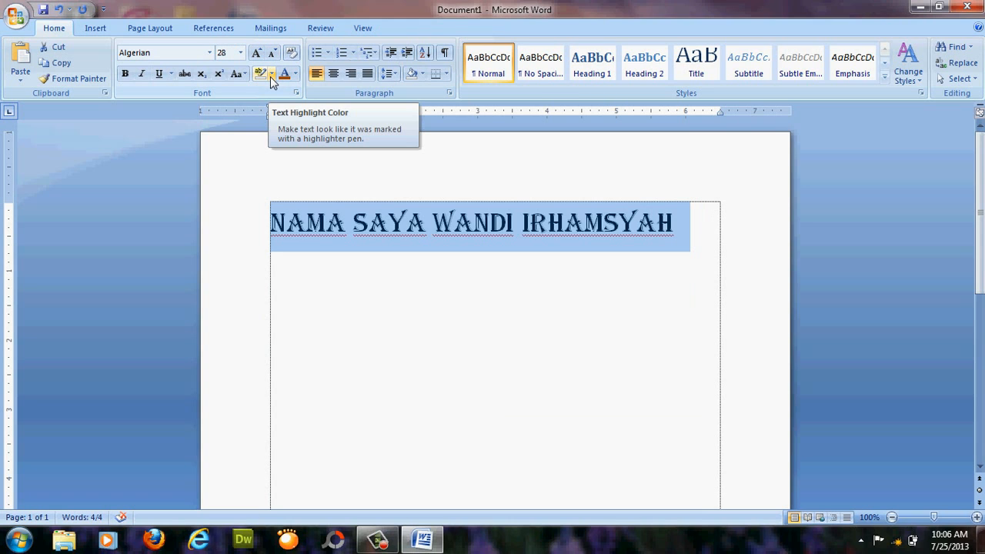
Step: Highlight the heading text in bright turquoise
left_click(270, 75)
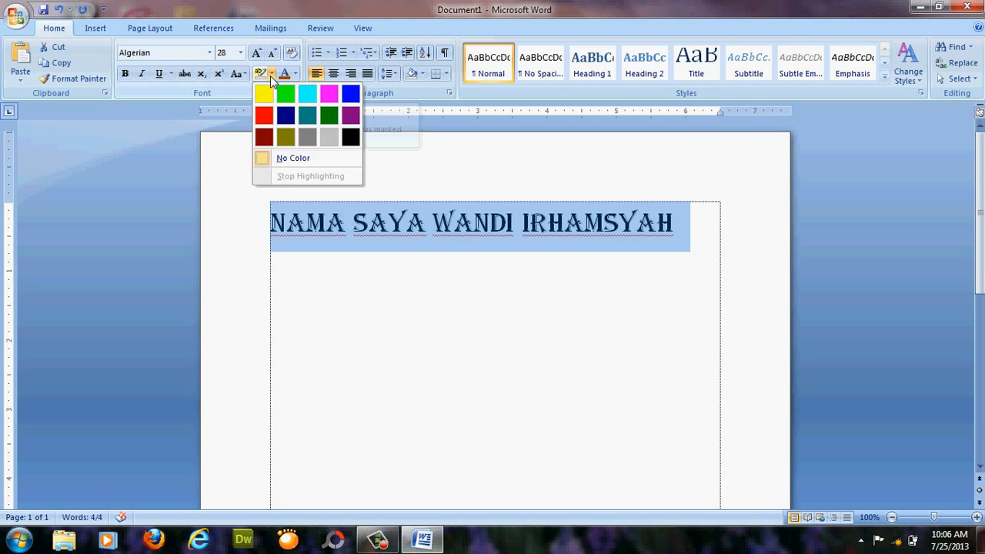
left_click(308, 95)
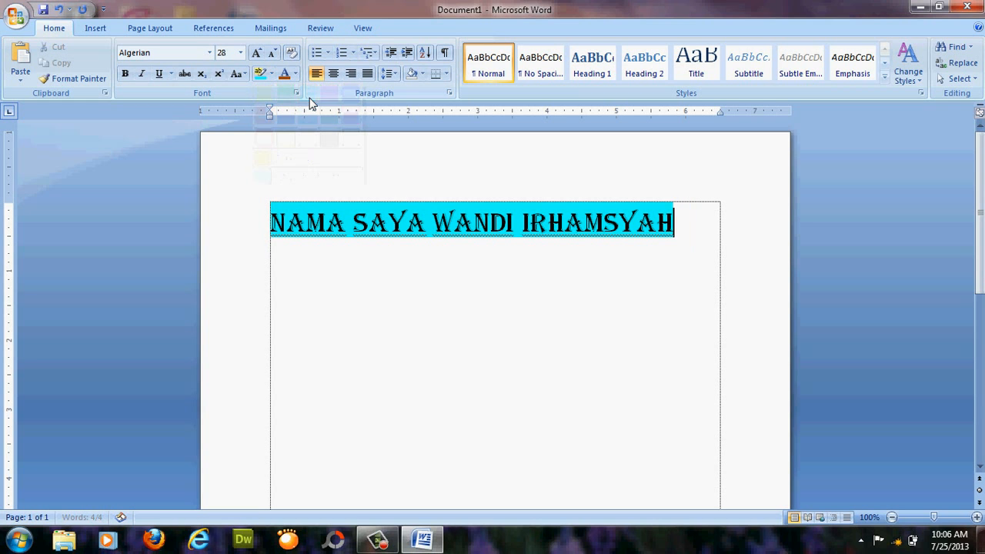
left_click(308, 150)
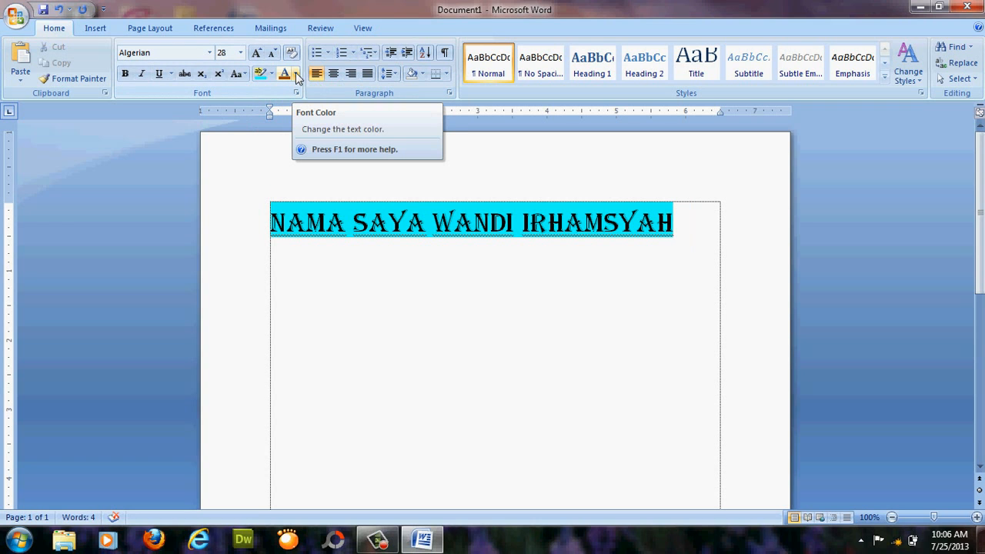
Step: Change the font color of the highlighted heading line to white
left_click(263, 223)
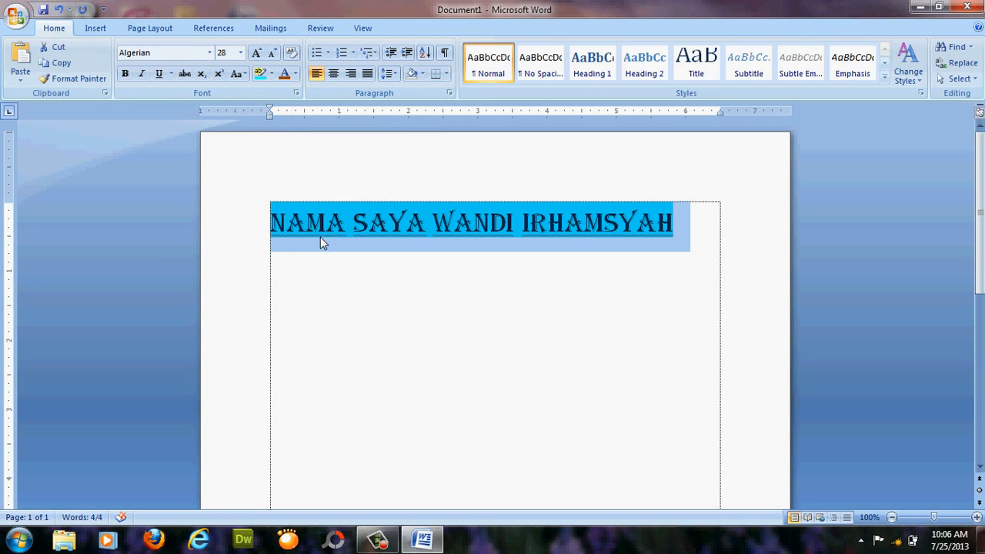
left_click(345, 279)
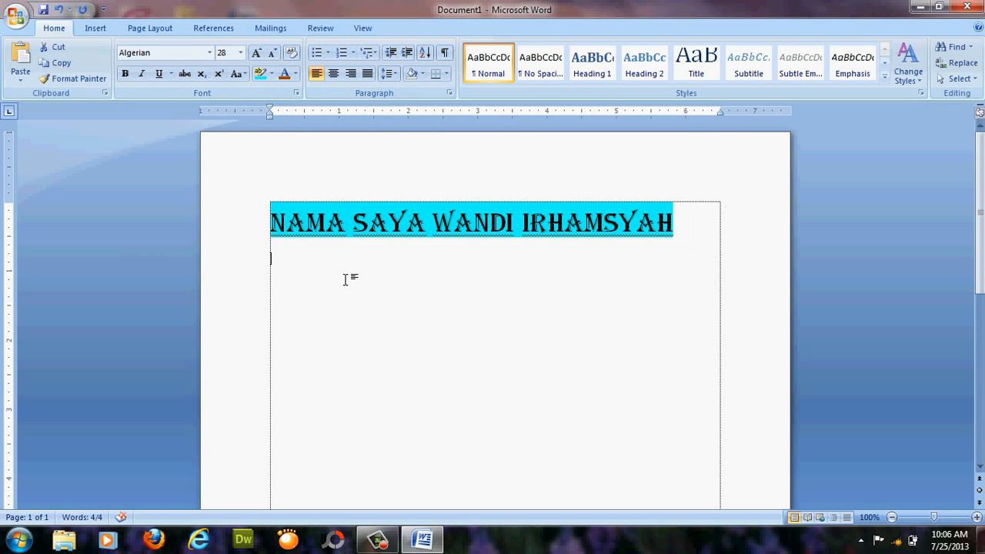
left_click(263, 229)
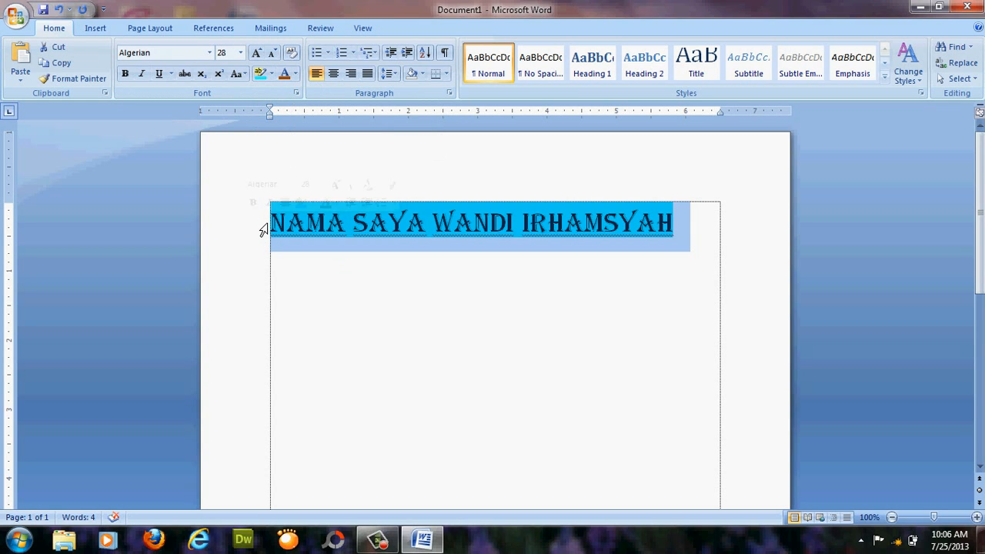
left_click(295, 73)
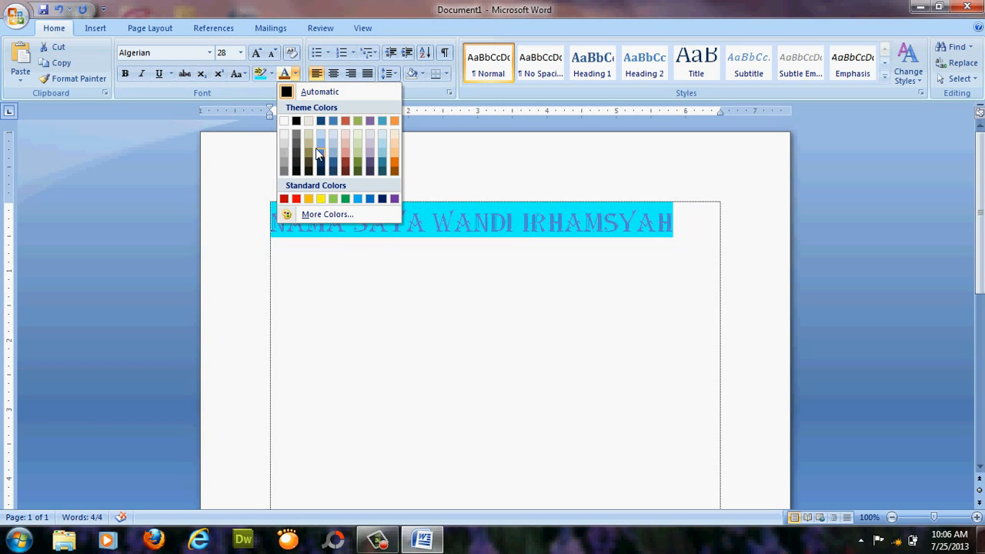
left_click(284, 130)
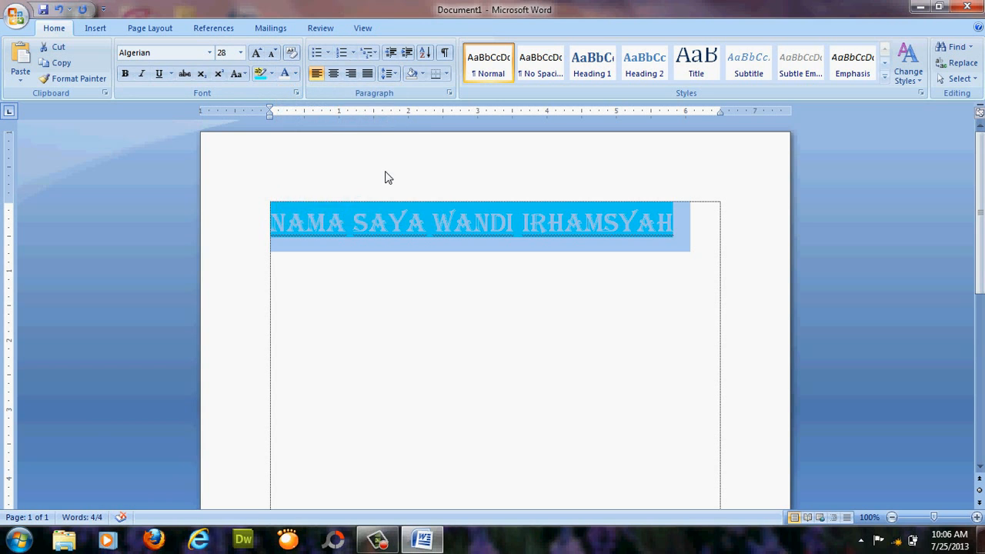
left_click(392, 179)
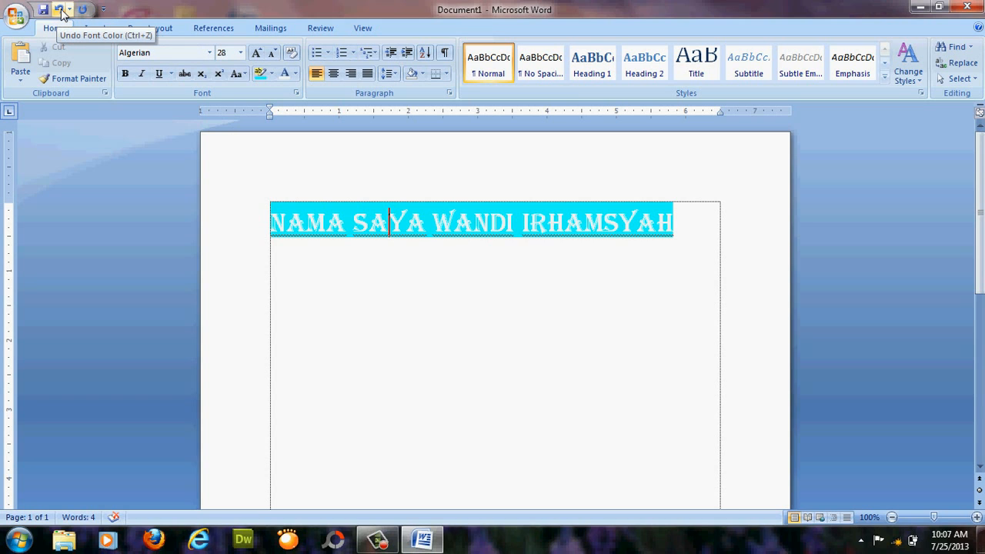
Step: Undo the heading's font color and highlight, and redo both changes
left_click(60, 11)
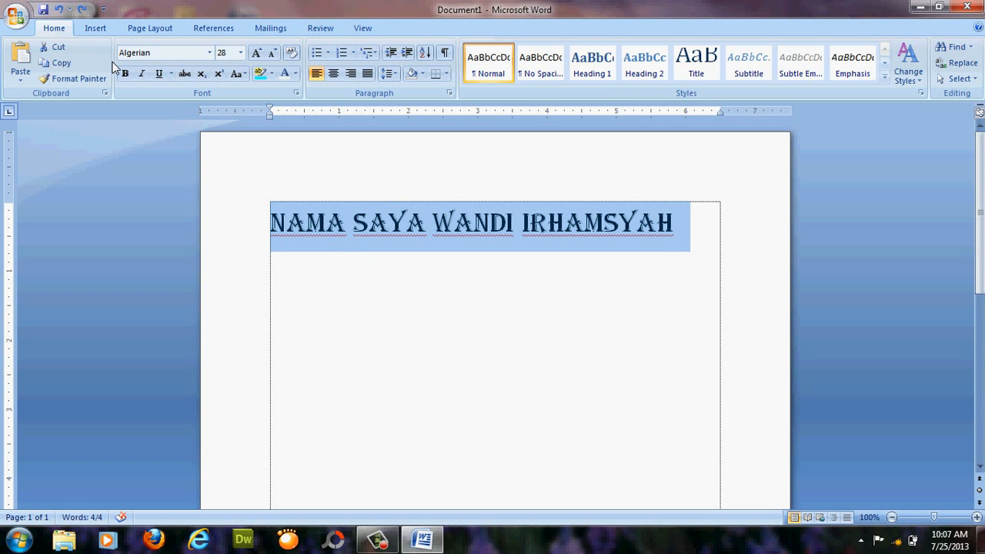
left_click(82, 10)
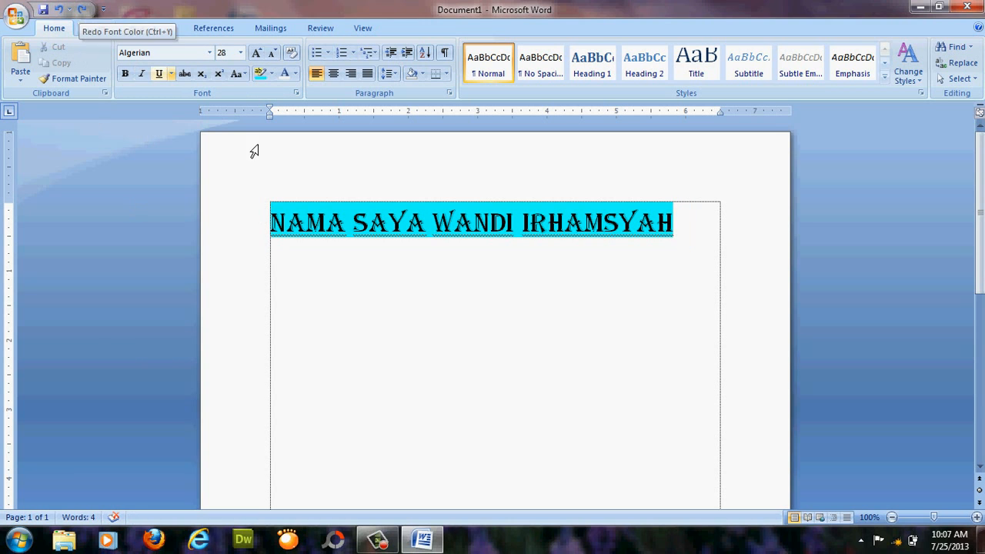
left_click(272, 234)
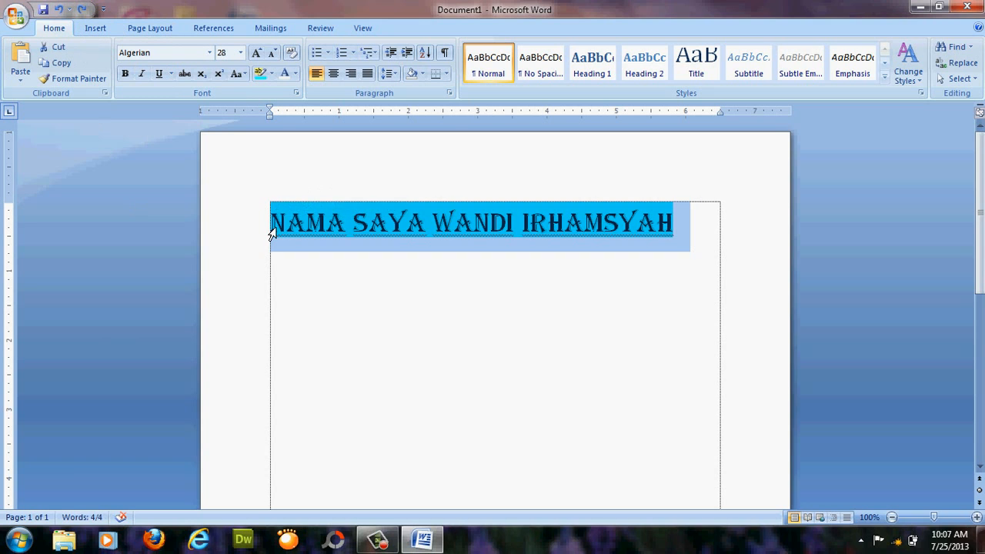
key("ctrl+y")
left_click(407, 289)
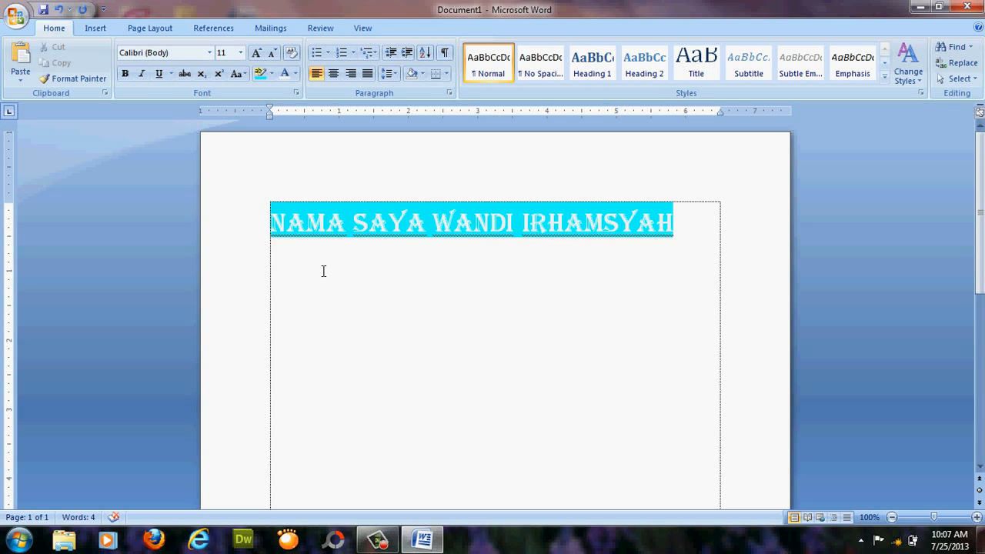
Step: Write A, B and C on separate lines below the heading and add a bullet to the A line
type("a")
key("Return")
type("b")
key("Return")
type("c")
key("Return")
left_click(316, 52)
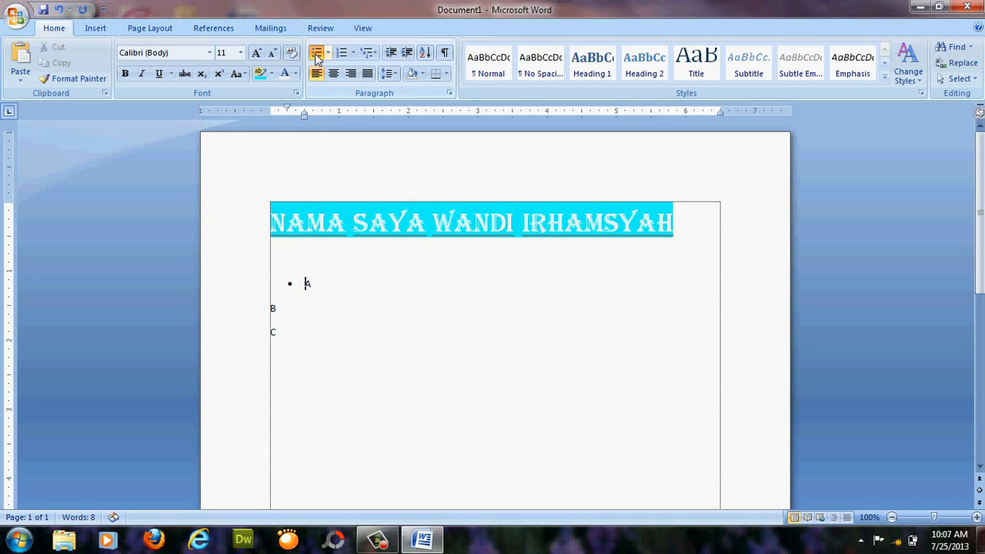
Step: Add bullets to the B and C lines so they join the bulleted list under the heading
left_click(274, 309)
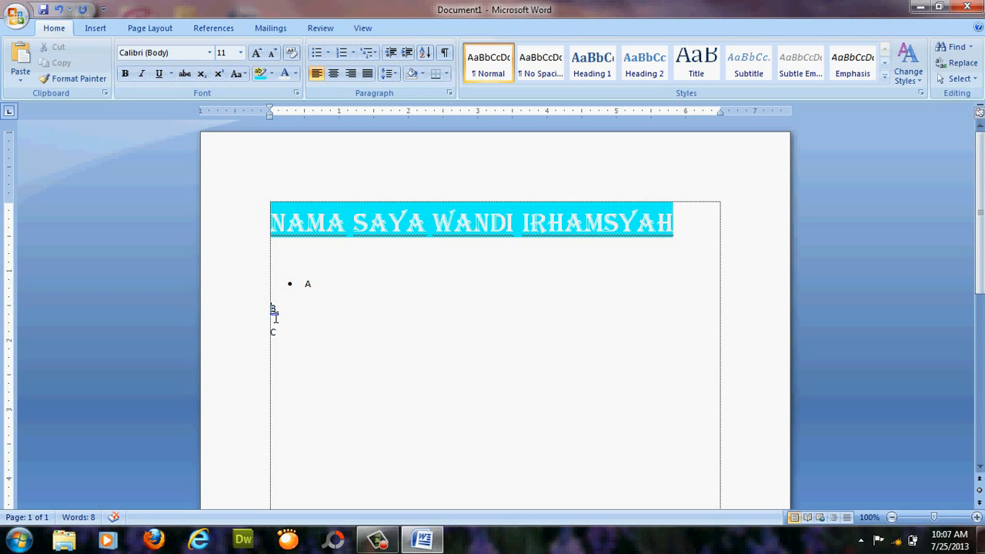
left_click(317, 57)
left_click(275, 326)
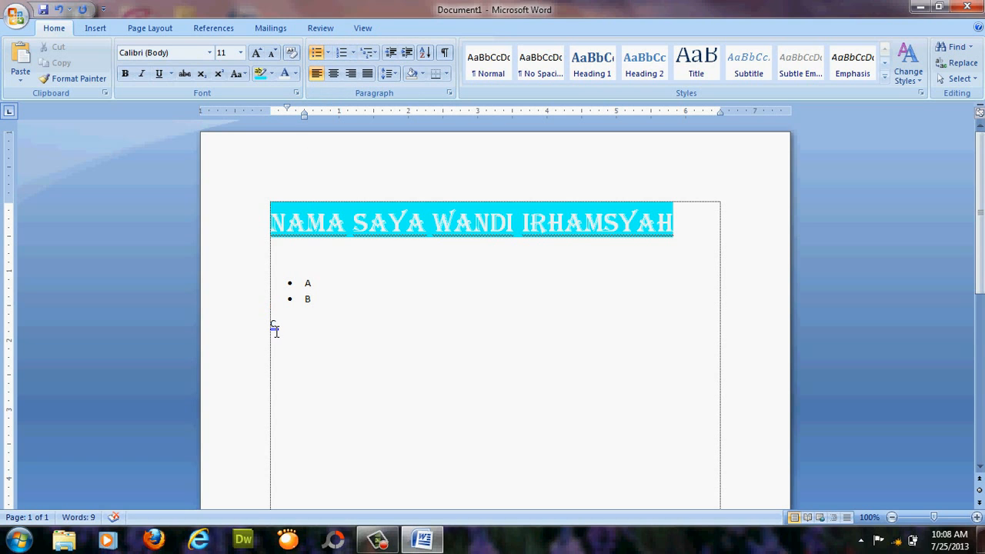
left_click(317, 52)
Step: Convert the A, B, C bulleted list to a numbered list in the 1., 2., 3. format
left_click(354, 55)
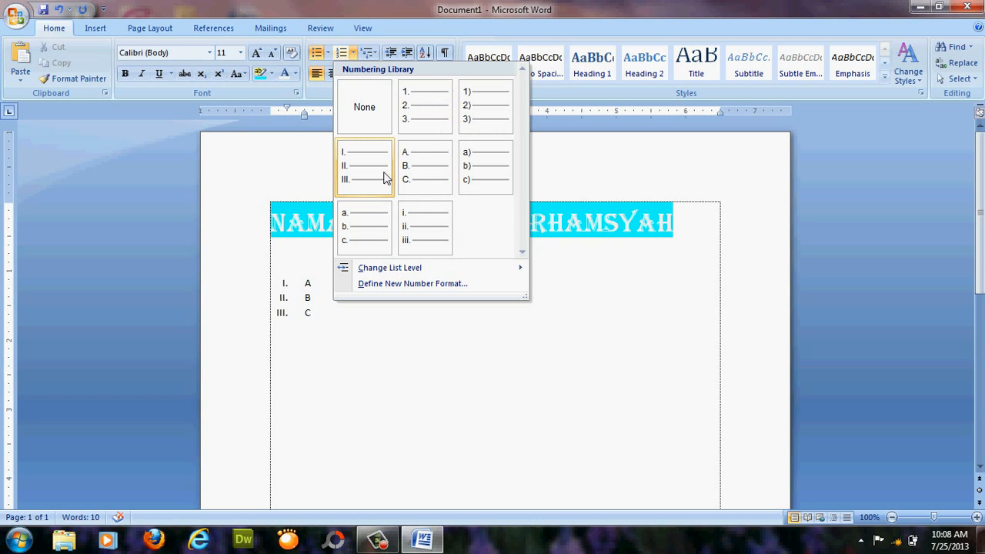
left_click(412, 119)
key("Left")
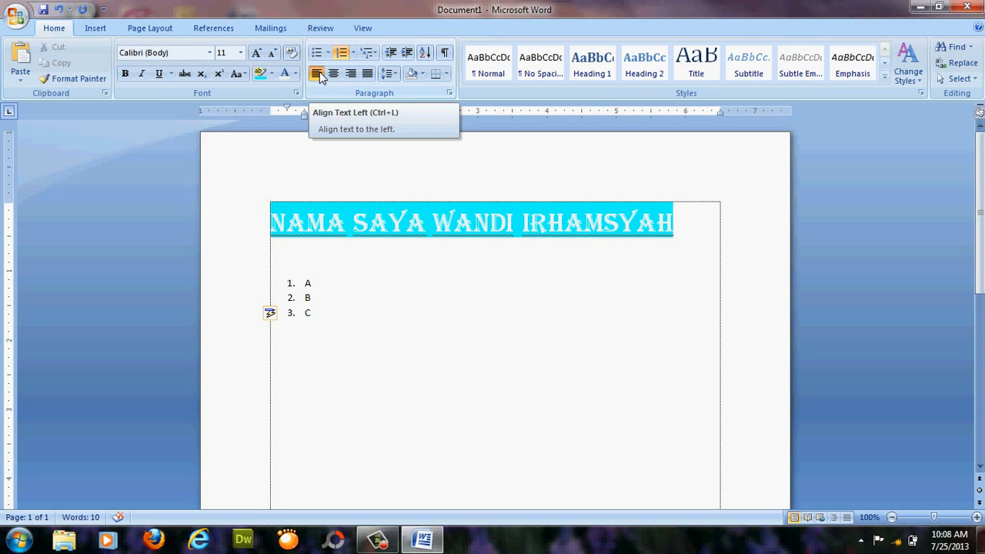
Step: Try centered and right alignment on the heading line, and finish with it justified
left_click(269, 233)
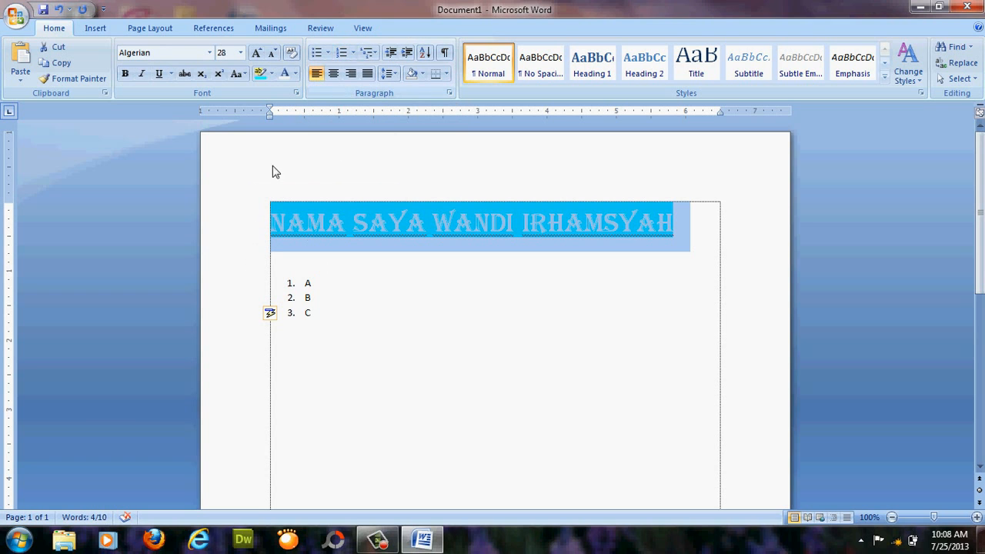
key("ctrl+j")
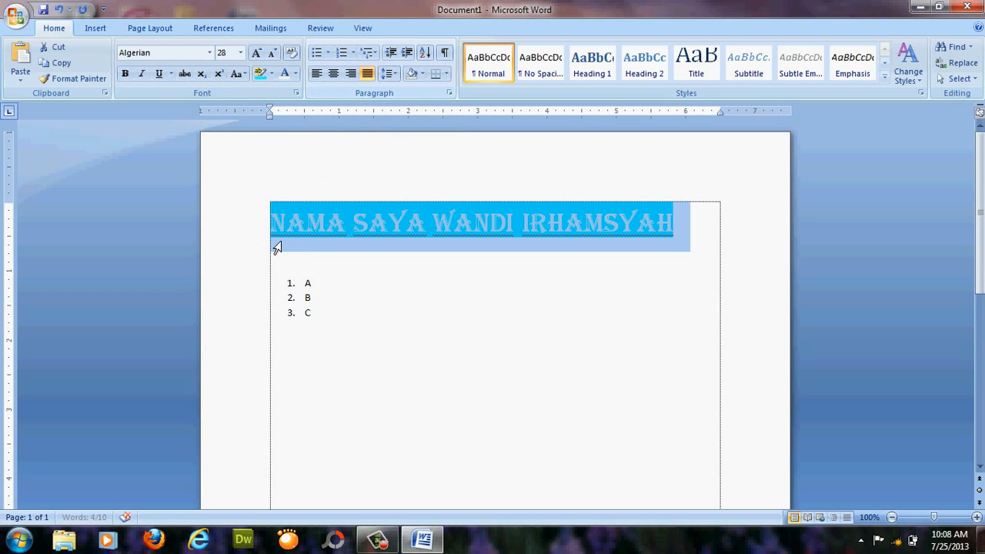
left_click(335, 76)
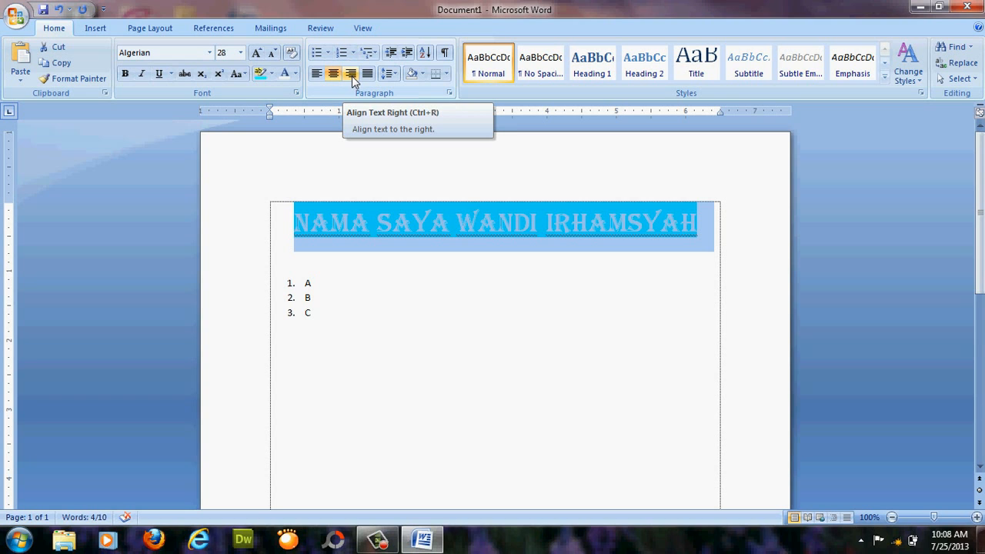
left_click(351, 75)
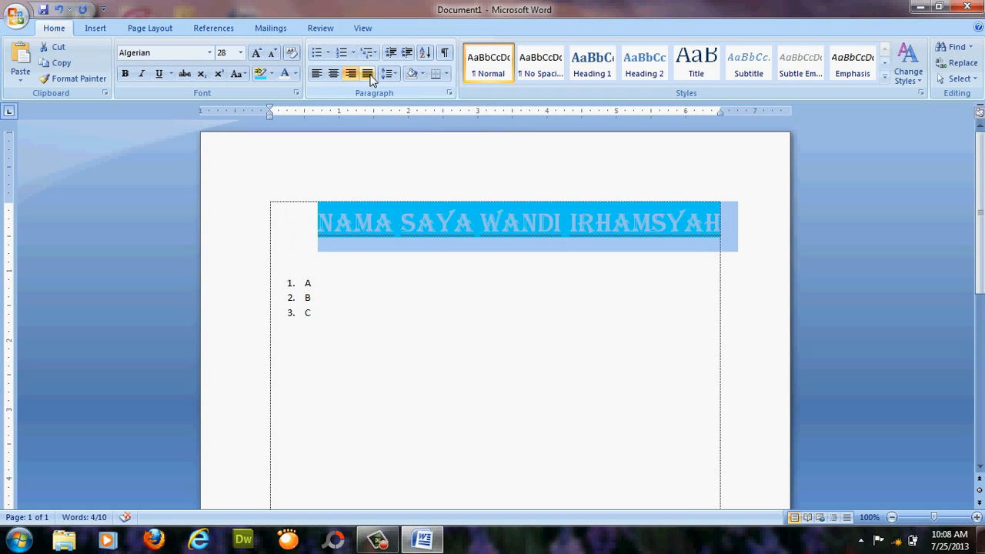
left_click(368, 76)
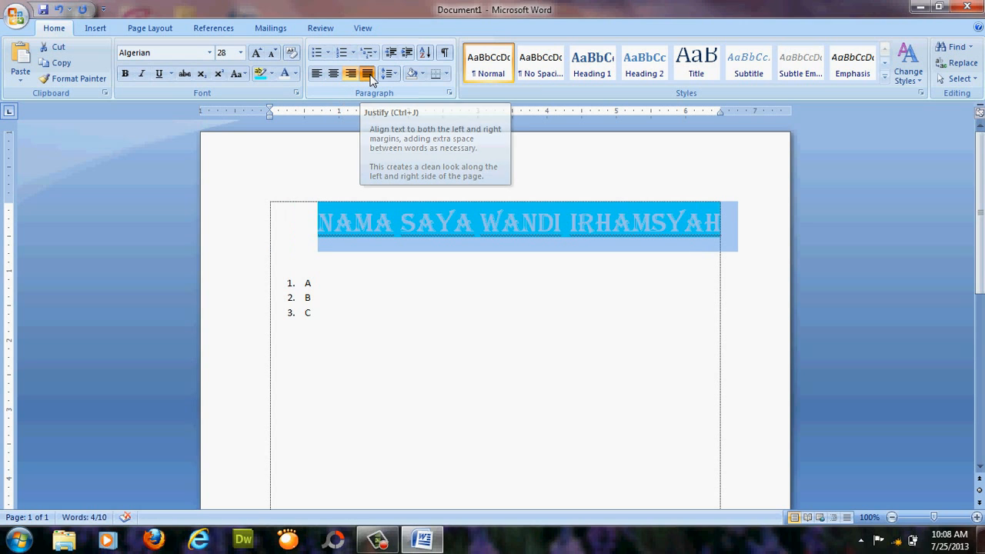
Step: Set the heading paragraph's line spacing to 1.5
left_click(388, 74)
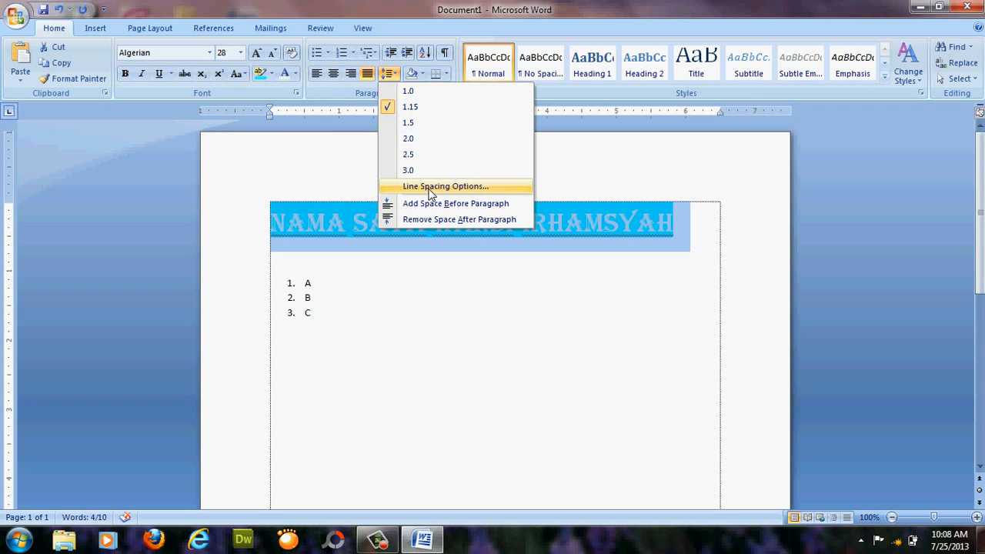
left_click(365, 158)
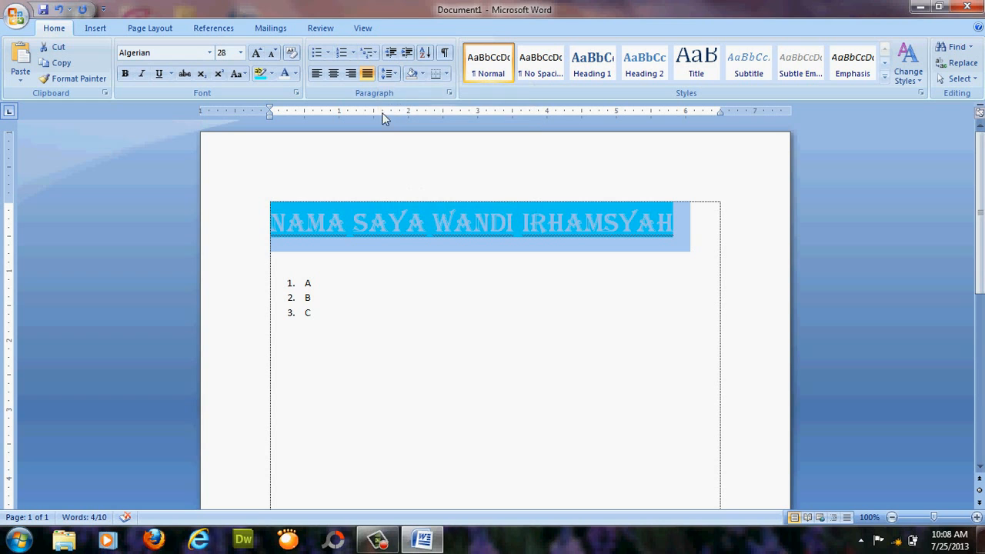
left_click(388, 74)
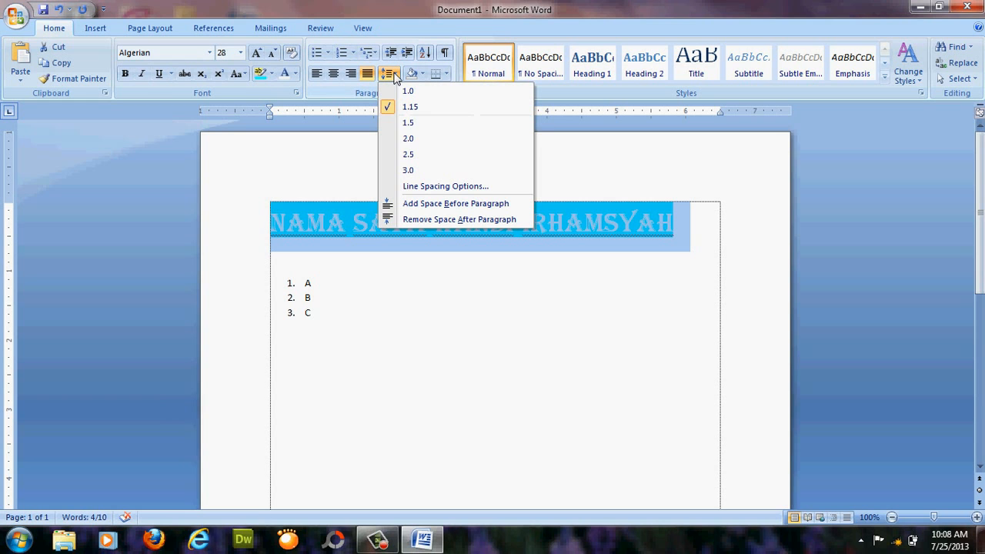
left_click(409, 125)
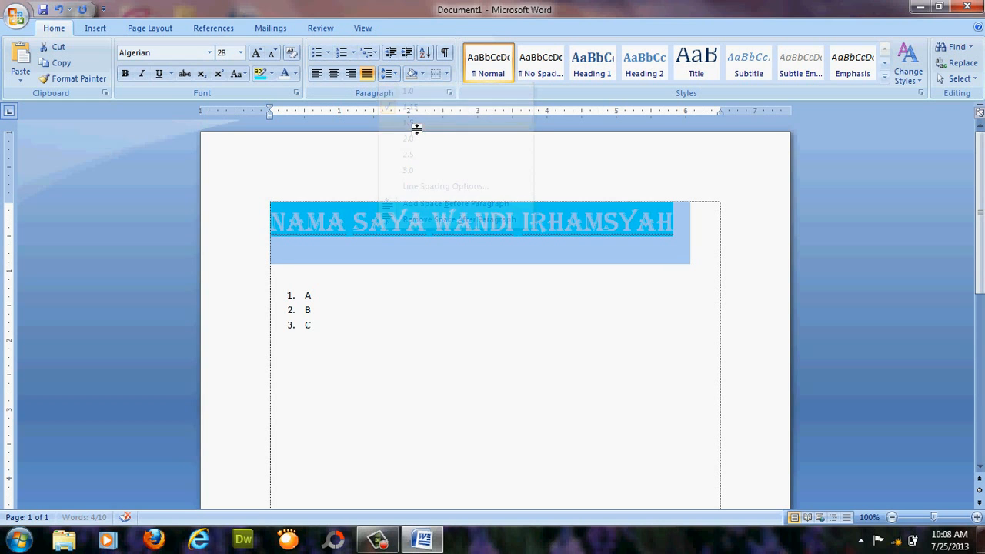
left_click(444, 163)
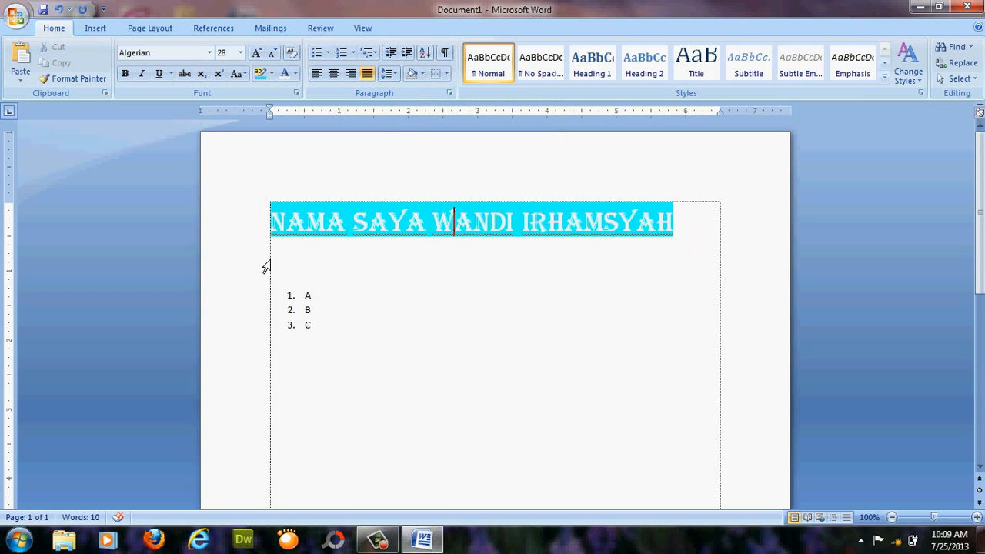
Step: Shade the heading paragraph's background with a light red theme color
left_click_drag(259, 238, 259, 229)
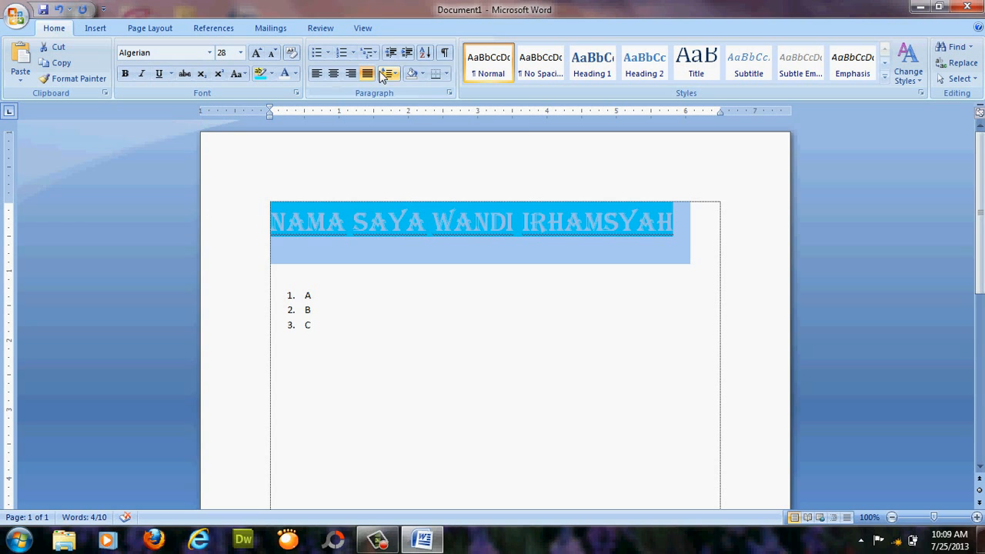
left_click(423, 73)
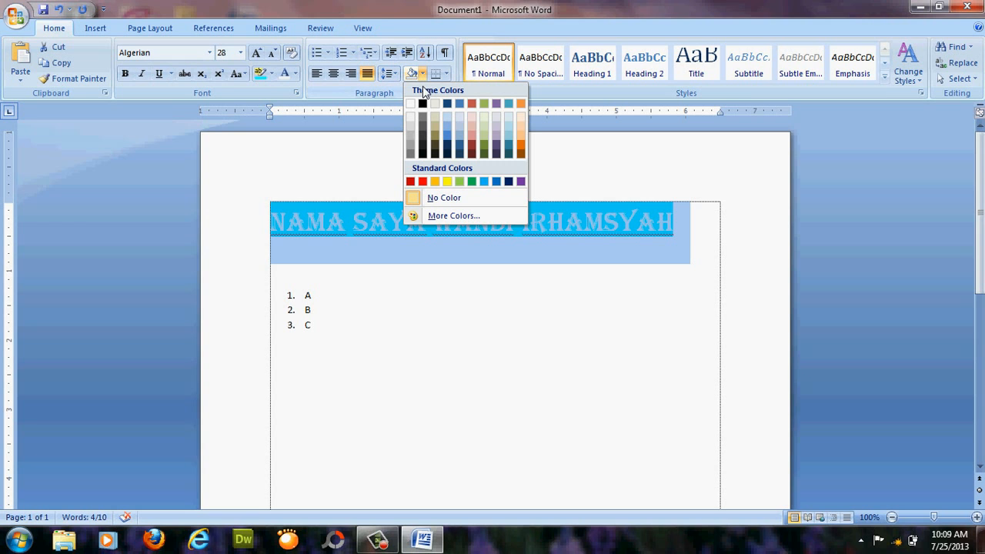
left_click(471, 128)
left_click(384, 182)
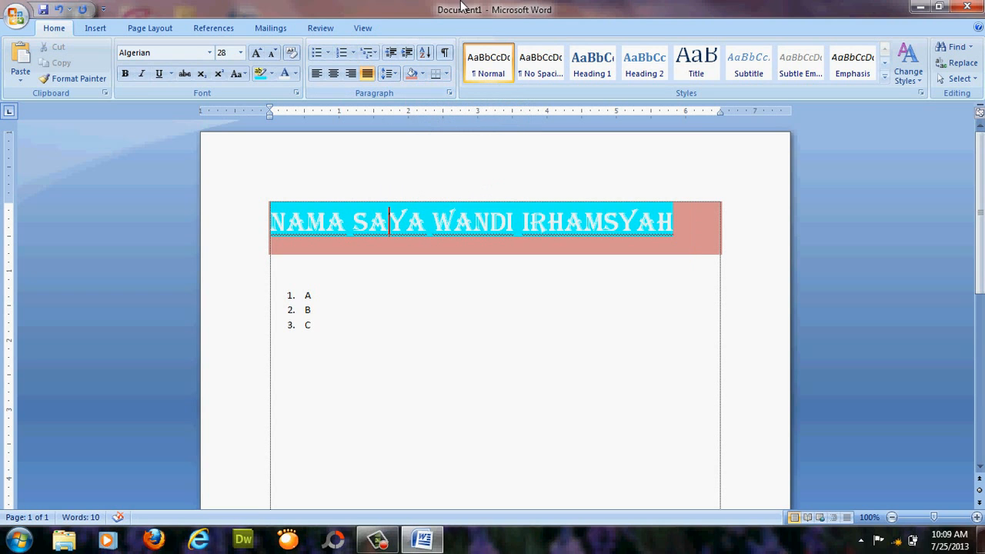
Step: Search the document for the person's first name used in the heading, and close the search
left_click(972, 53)
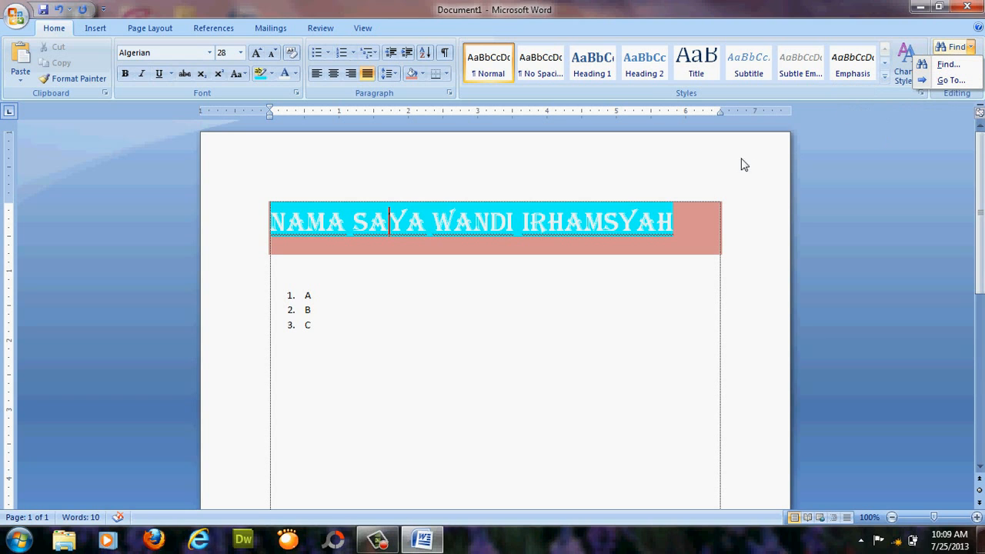
left_click(933, 66)
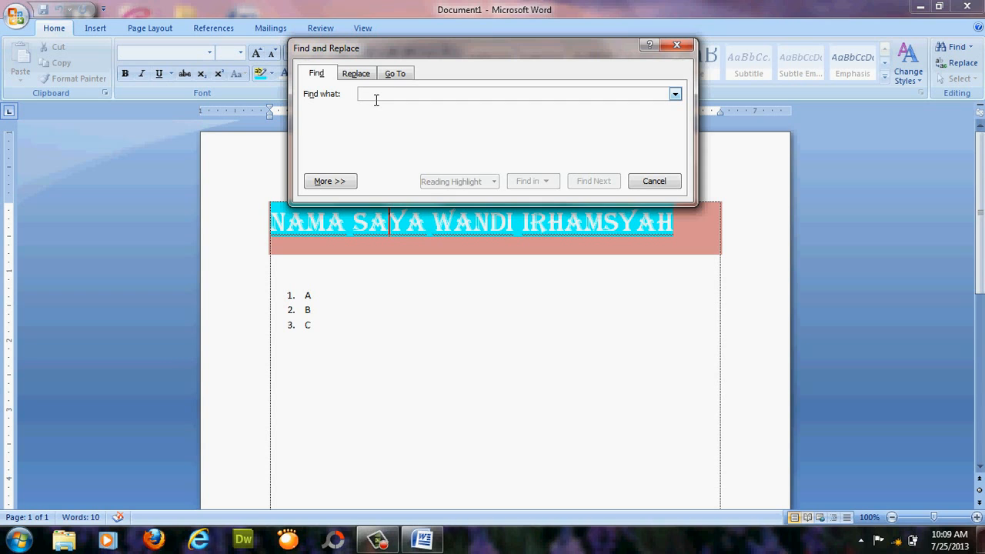
type("wandi")
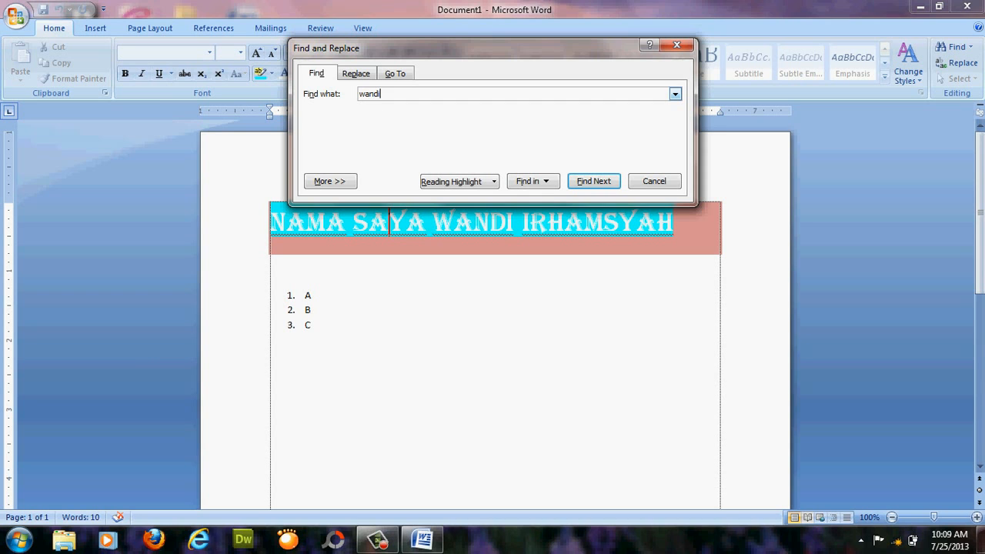
left_click(604, 189)
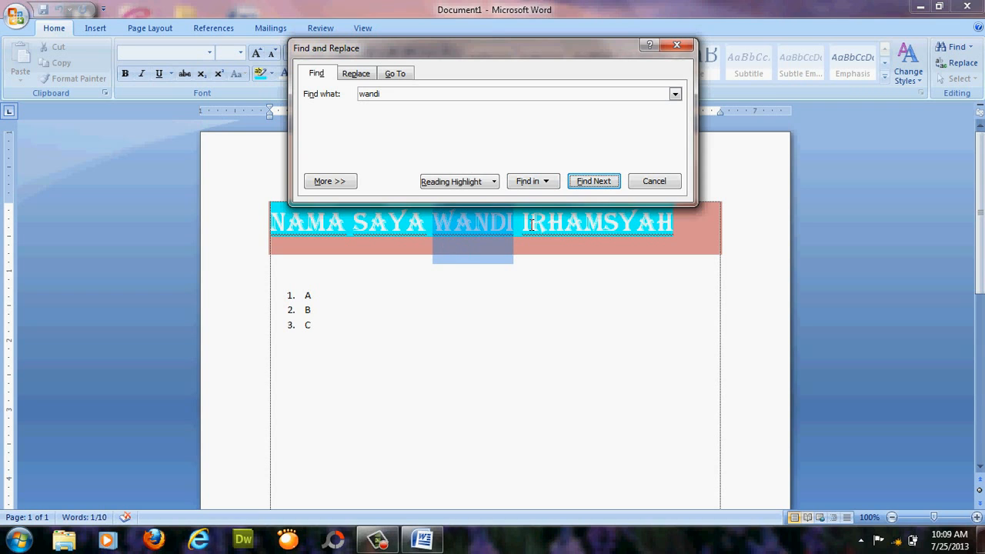
left_click(656, 183)
left_click(736, 172)
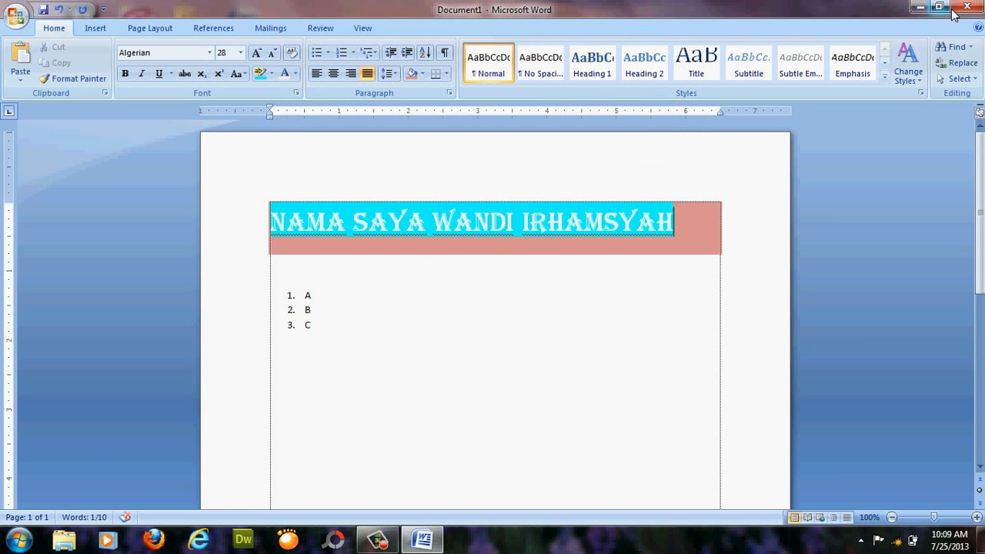
Step: Replace all occurrences of the first name in the document with its alternative spelling
left_click(957, 62)
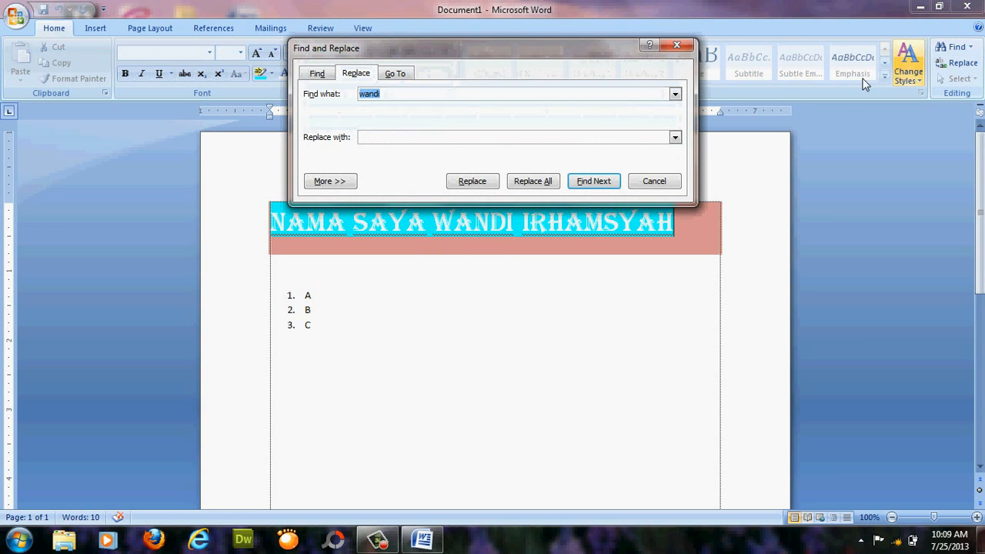
left_click(393, 102)
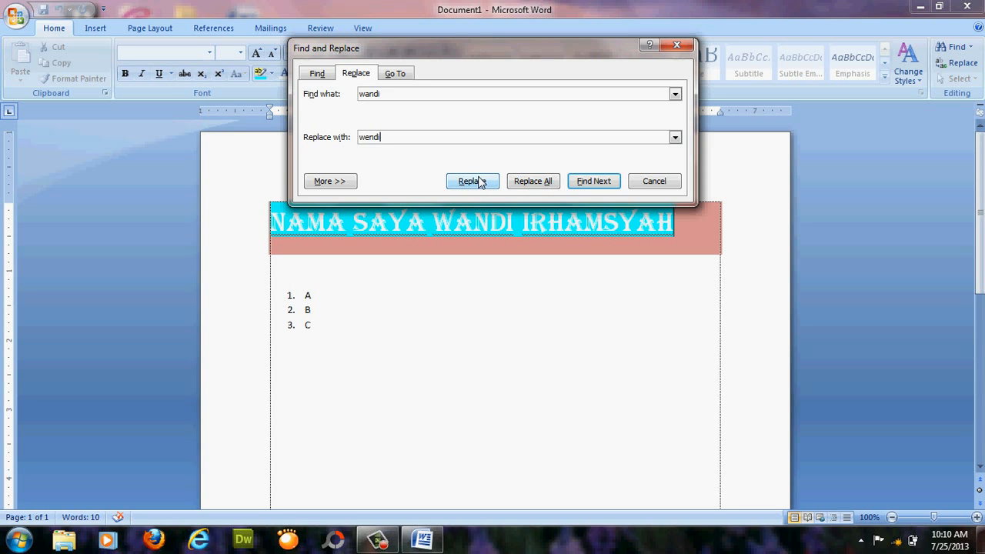
left_click(520, 183)
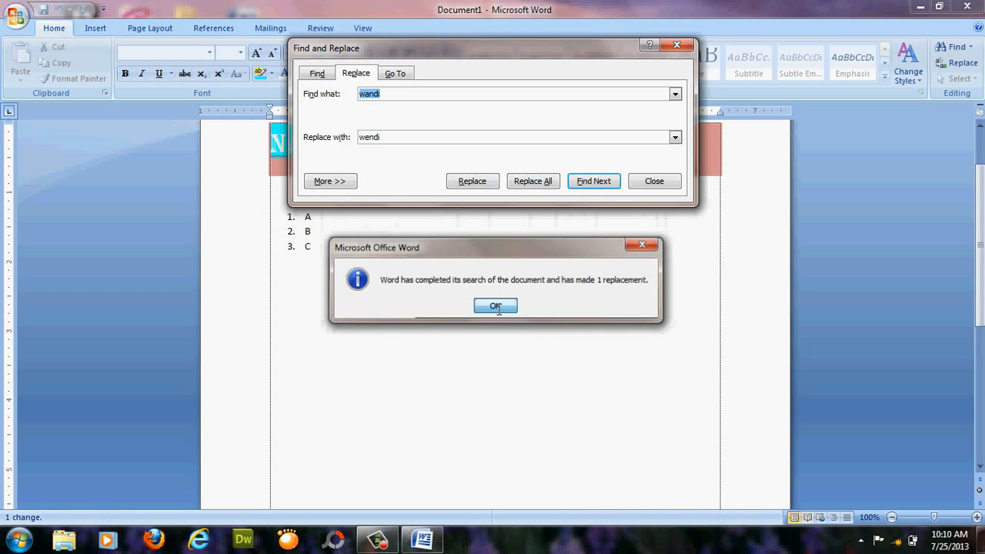
left_click(498, 309)
left_click(658, 187)
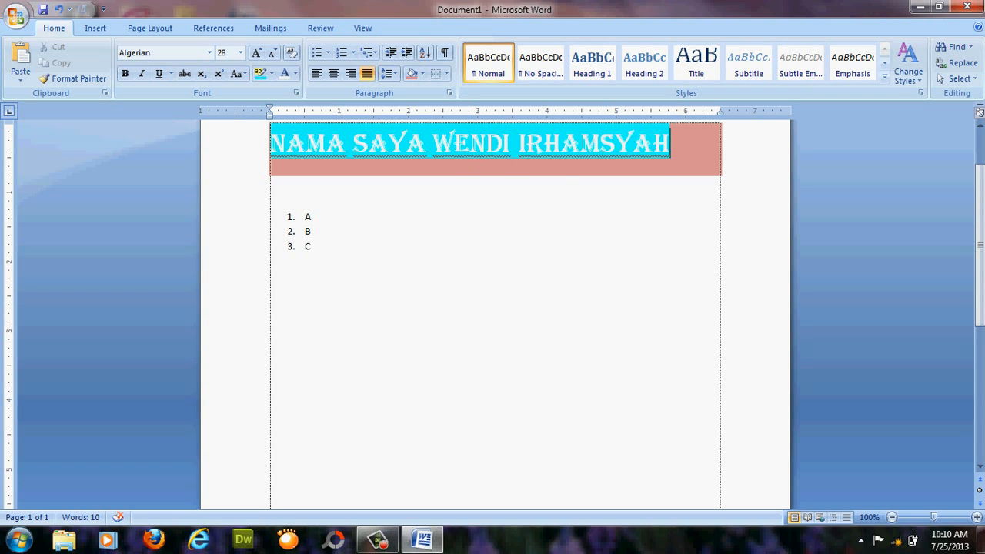
scroll(977, 185, "up", 2)
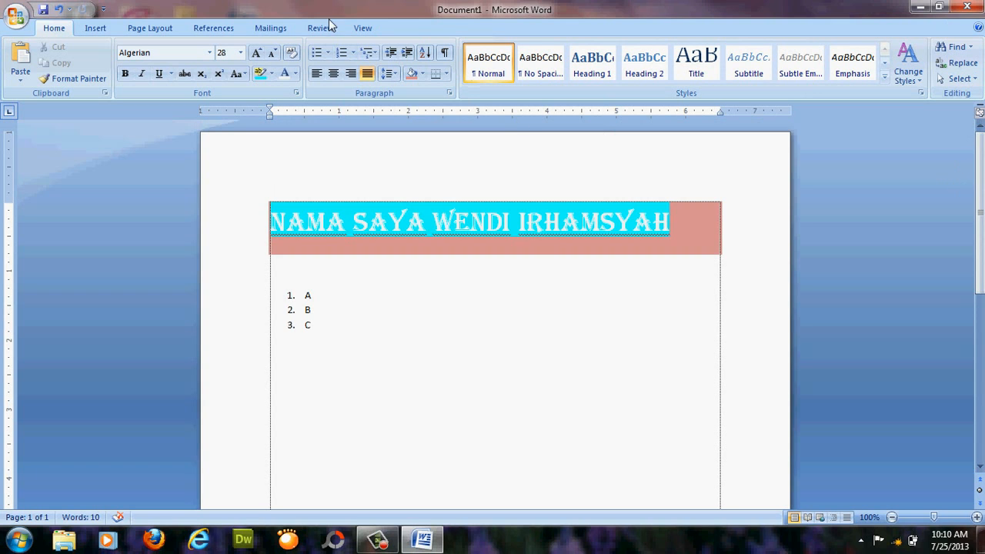
Step: Look through the built-in cover page designs without inserting one
left_click(107, 28)
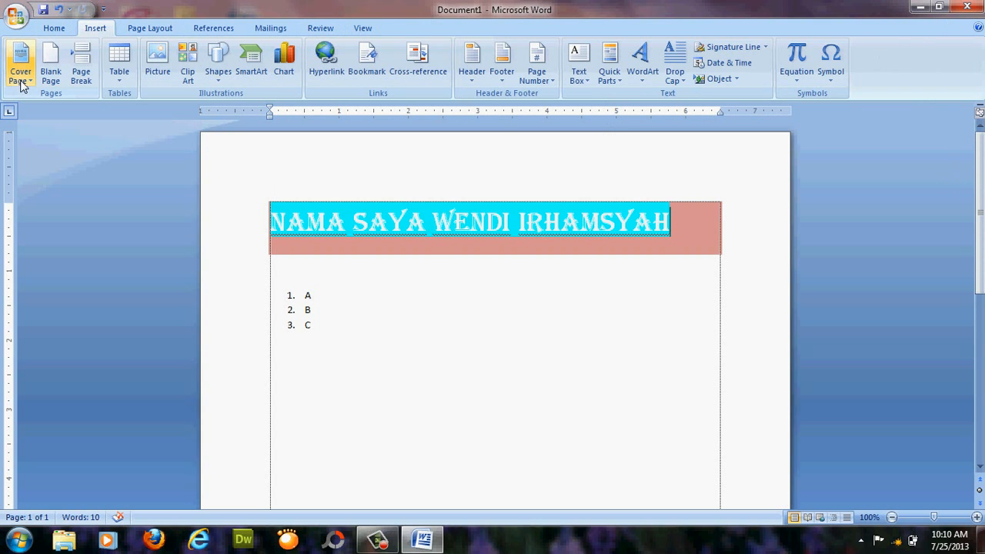
left_click(27, 81)
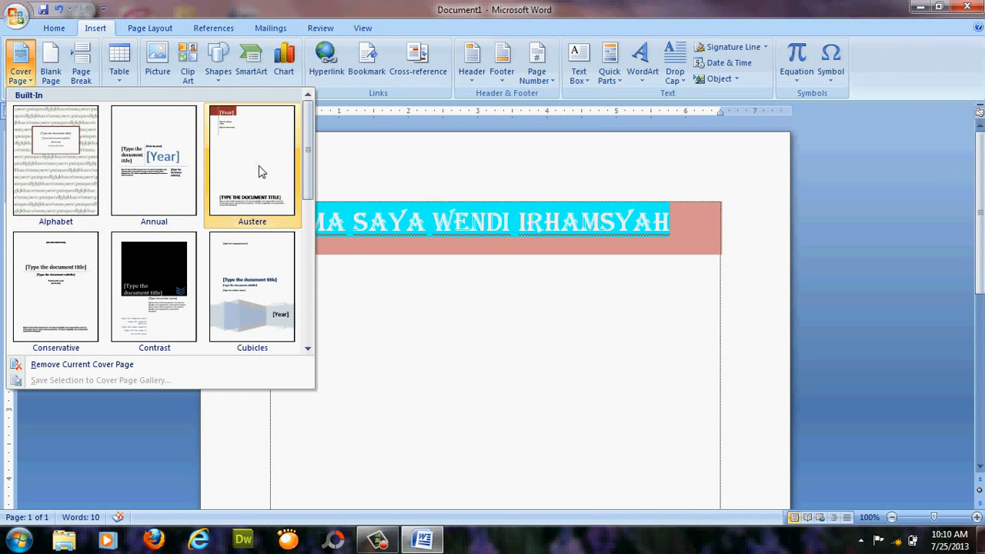
left_click_drag(307, 161, 317, 308)
left_click(331, 277)
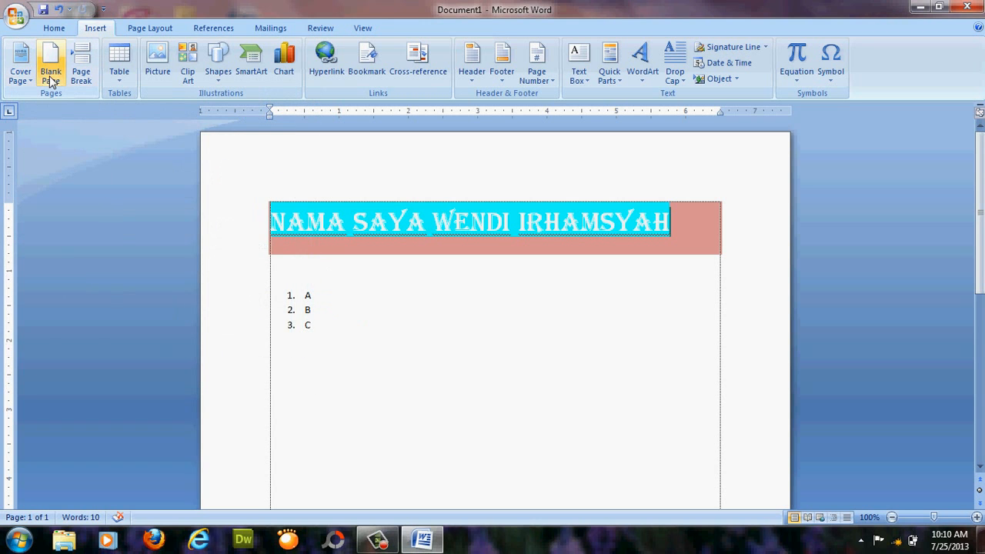
Step: Insert a blank page after the heading line and check the resulting pages
left_click(51, 77)
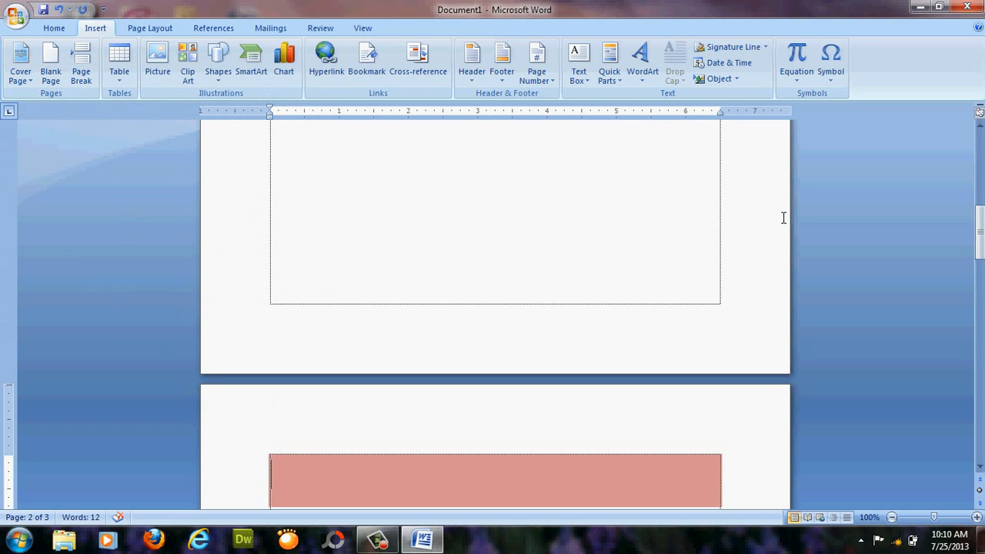
left_click_drag(979, 231, 977, 137)
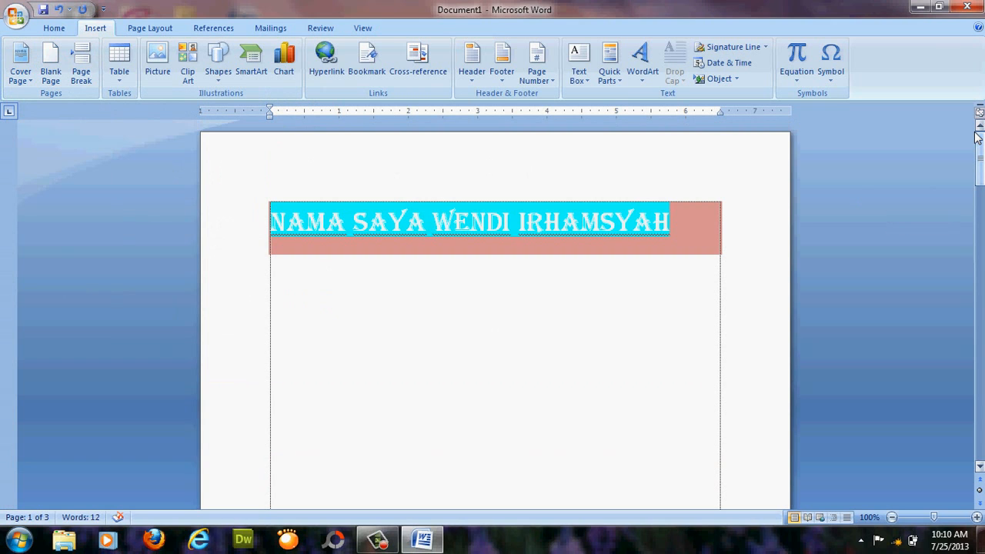
left_click_drag(980, 158, 979, 300)
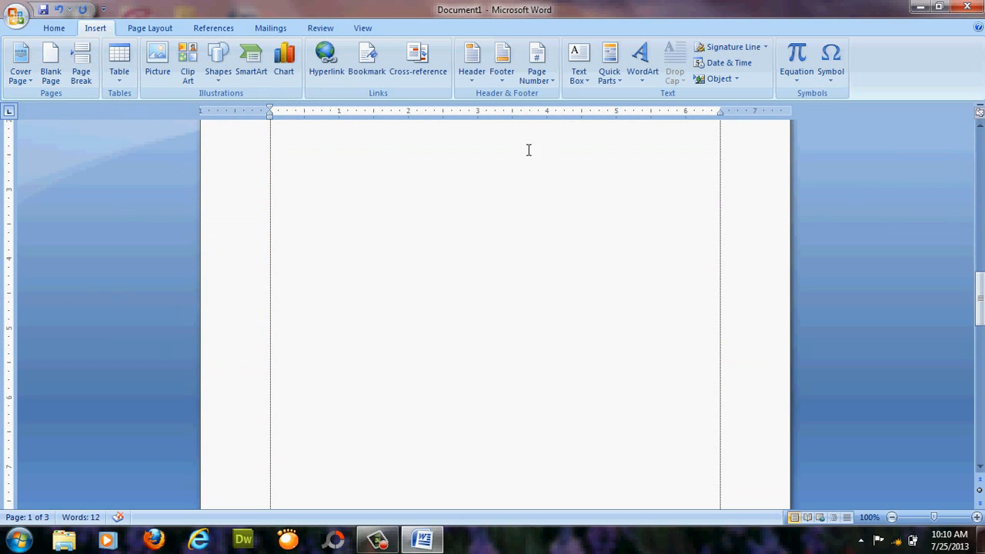
left_click(125, 81)
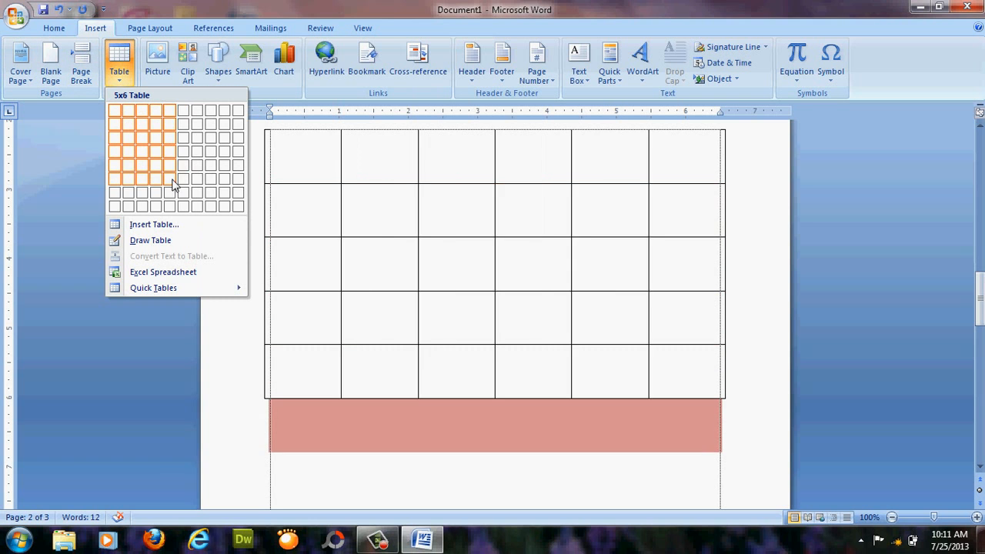
left_click(54, 149)
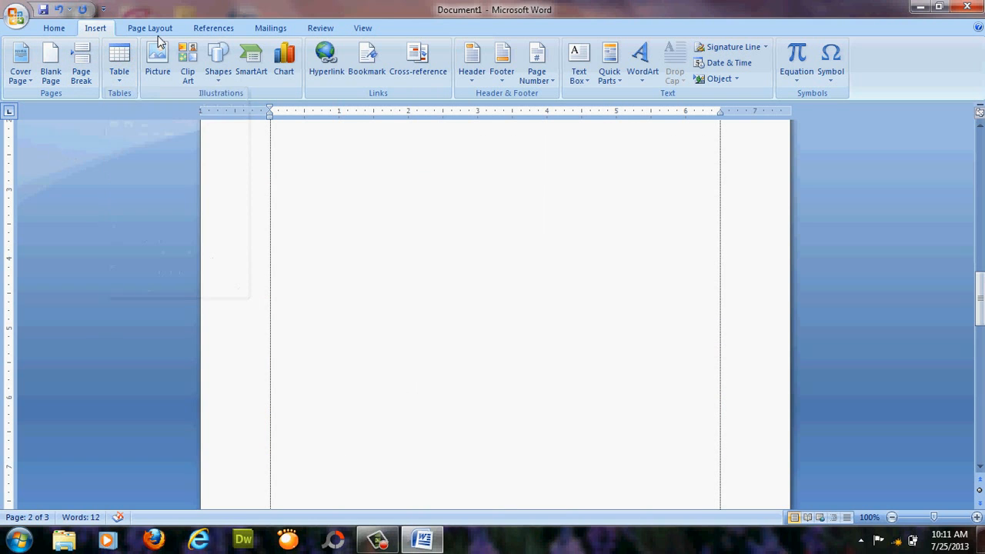
Step: Look at the options for inserting a picture from a file and at the shapes gallery without adding anything
left_click(160, 69)
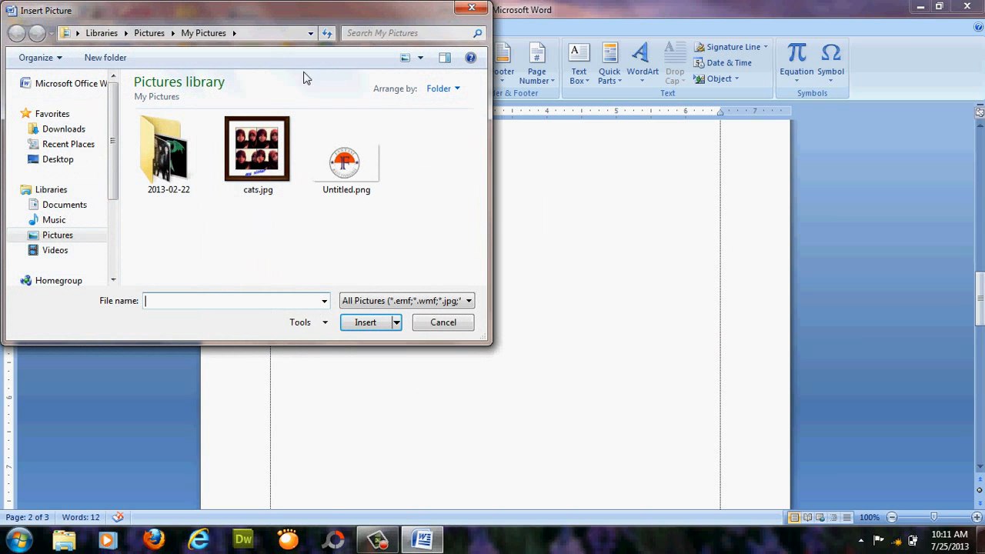
left_click(458, 323)
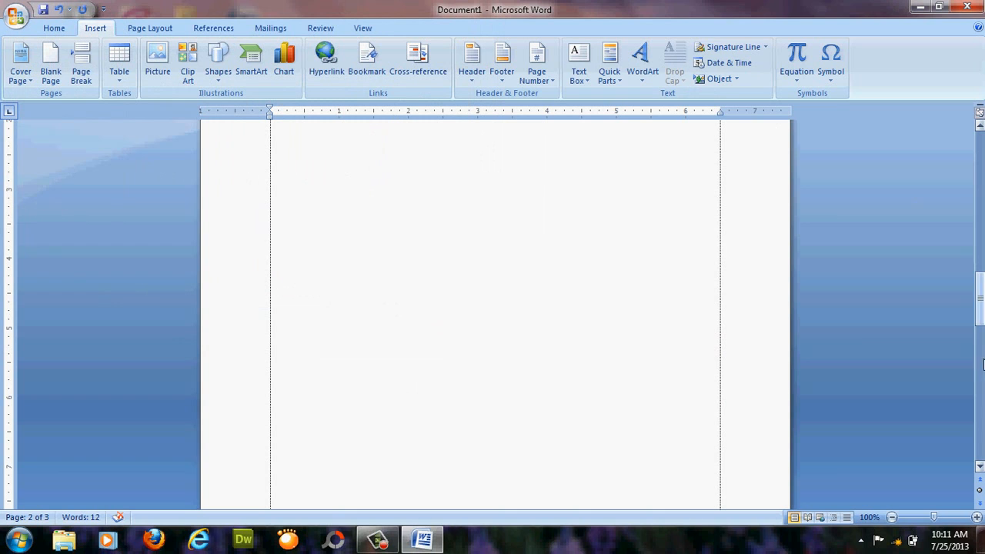
left_click_drag(981, 303, 677, 123)
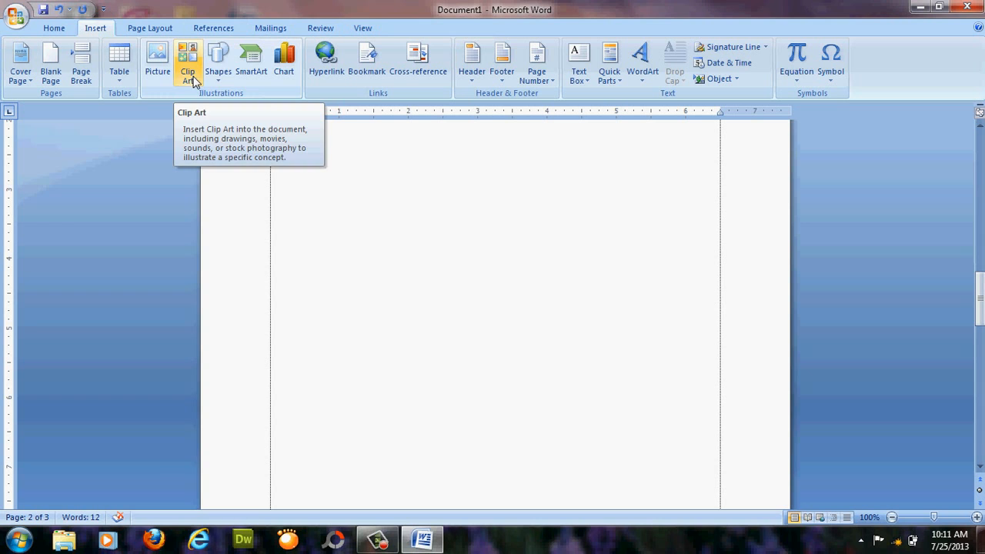
left_click(219, 74)
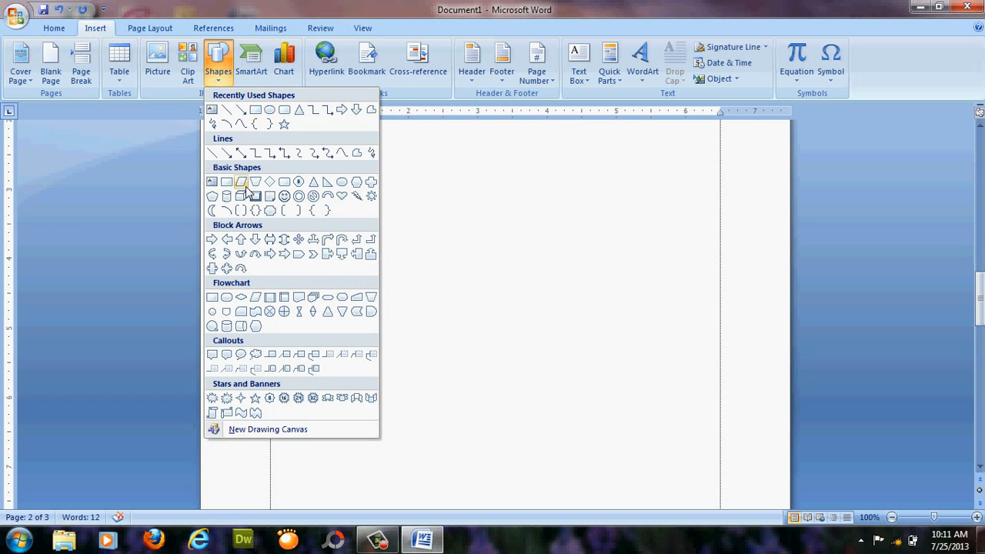
left_click(169, 159)
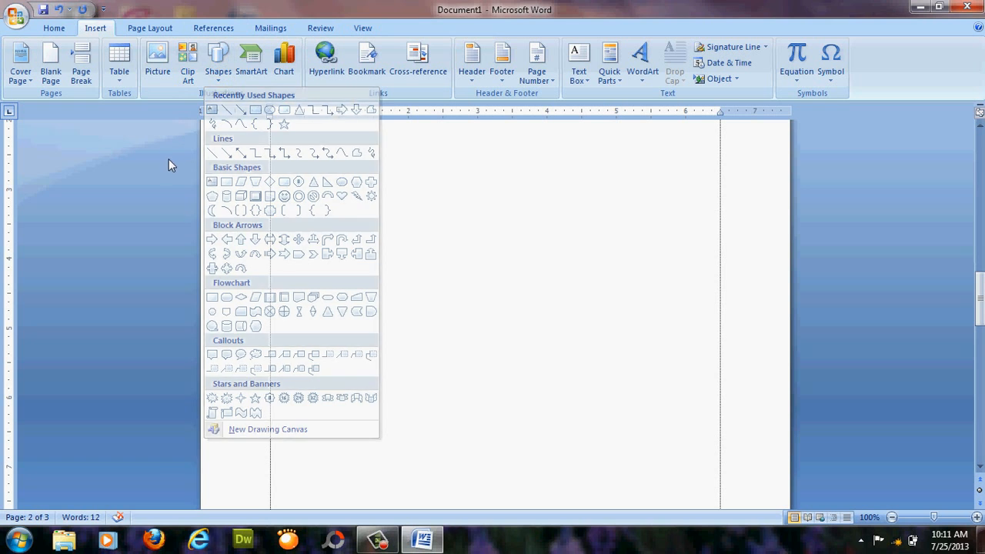
Step: View the available SmartArt graphics and chart types without inserting any
left_click(252, 60)
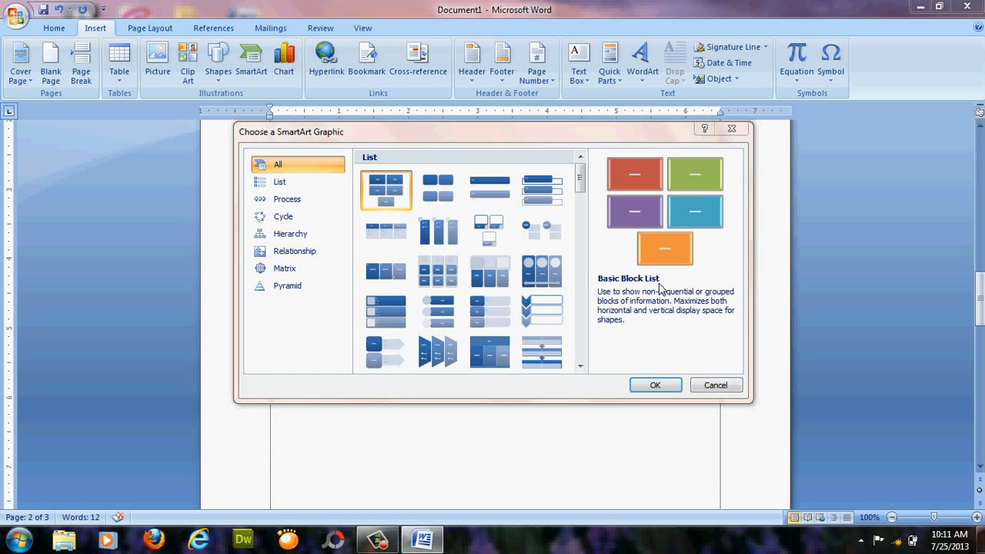
left_click(716, 385)
left_click(283, 57)
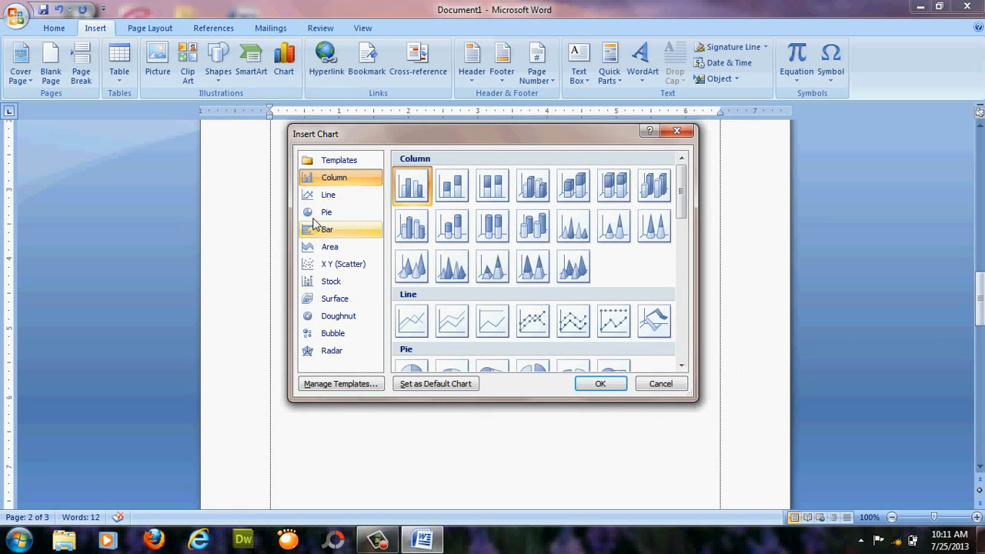
left_click(654, 385)
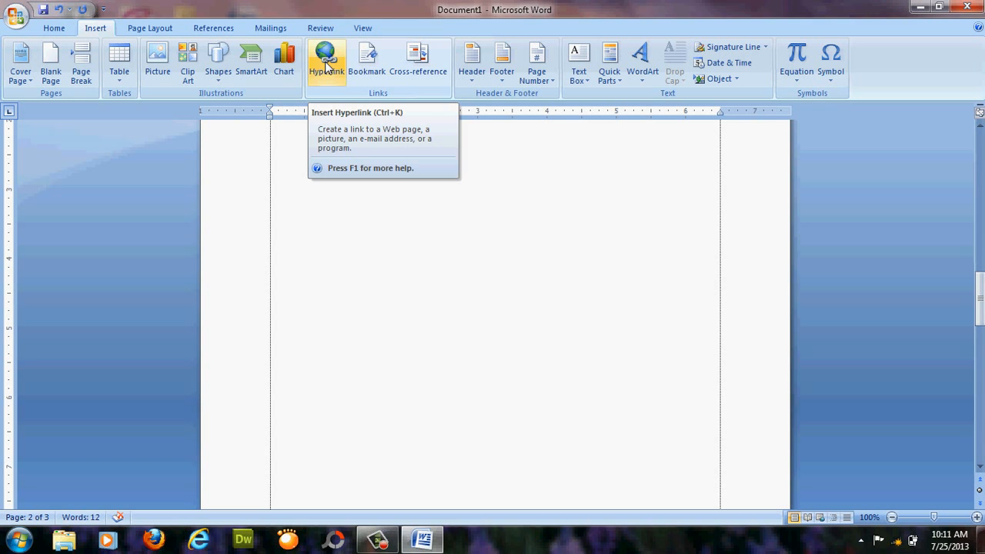
Step: View the options for inserting a hyperlink and close them without creating a link
left_click(327, 68)
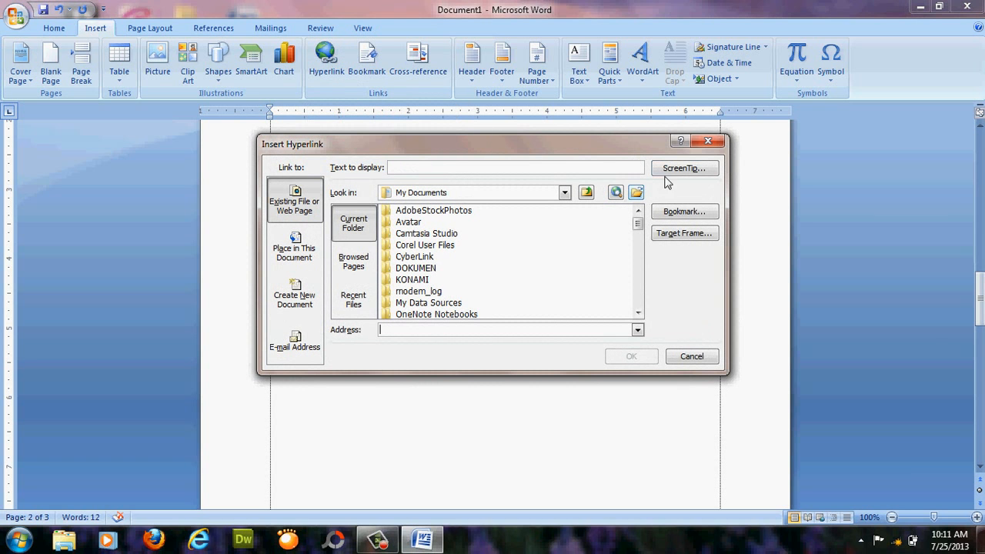
left_click(707, 142)
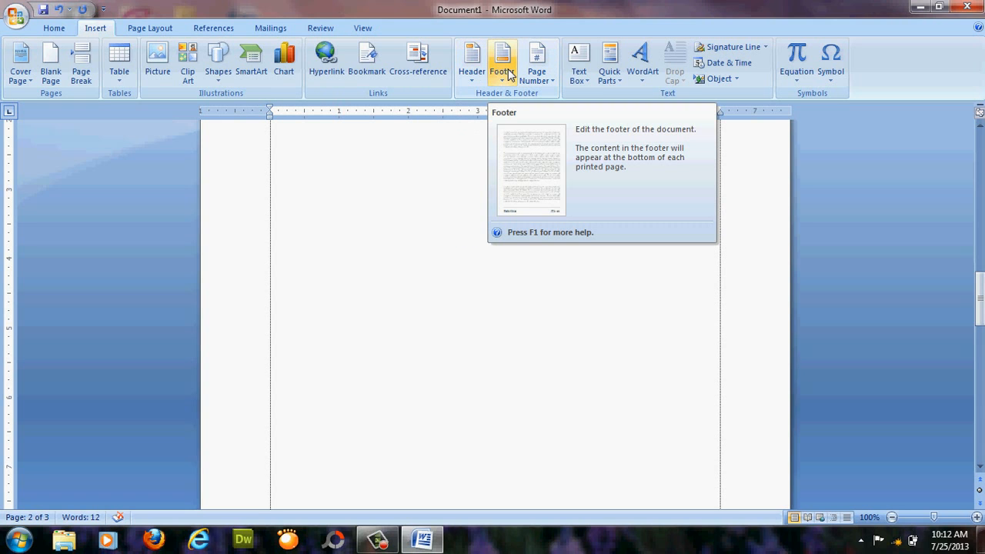
Step: Look through the page number placements and the built-in text box designs without inserting any
left_click(551, 83)
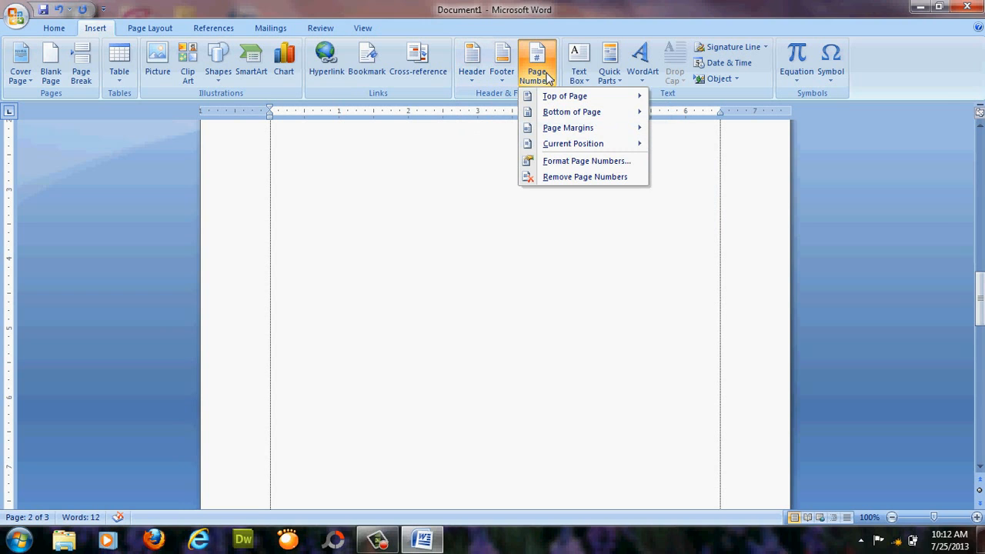
mouse_move(558, 98)
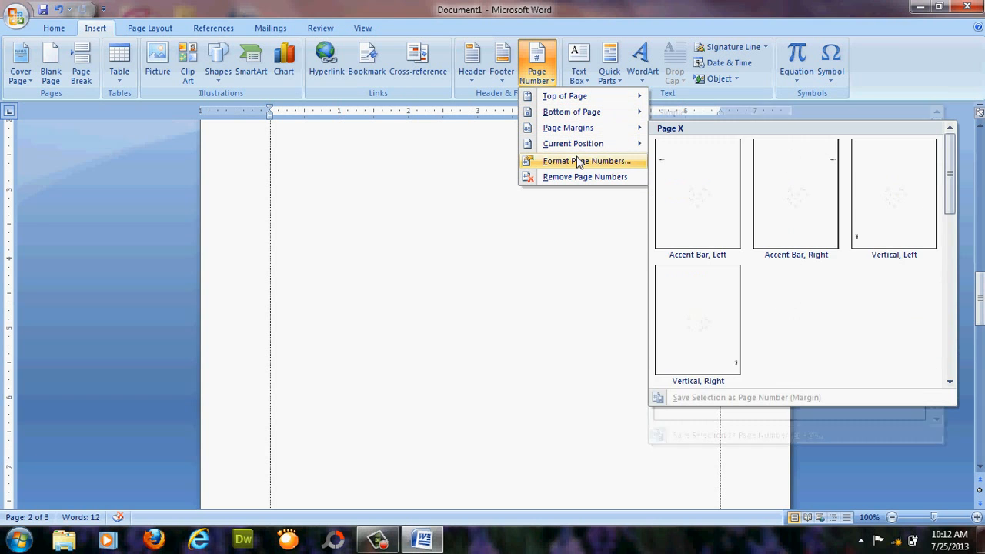
left_click(518, 147)
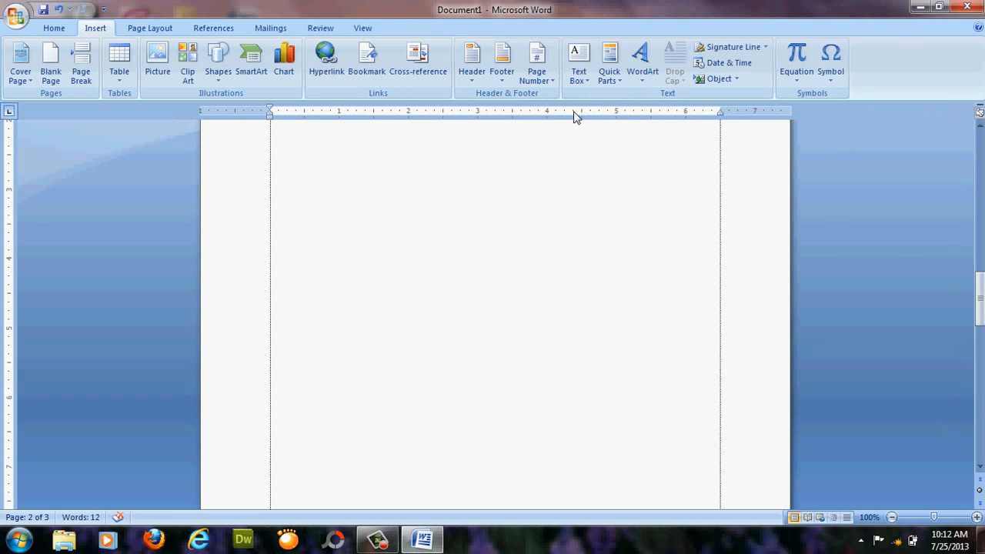
left_click(578, 68)
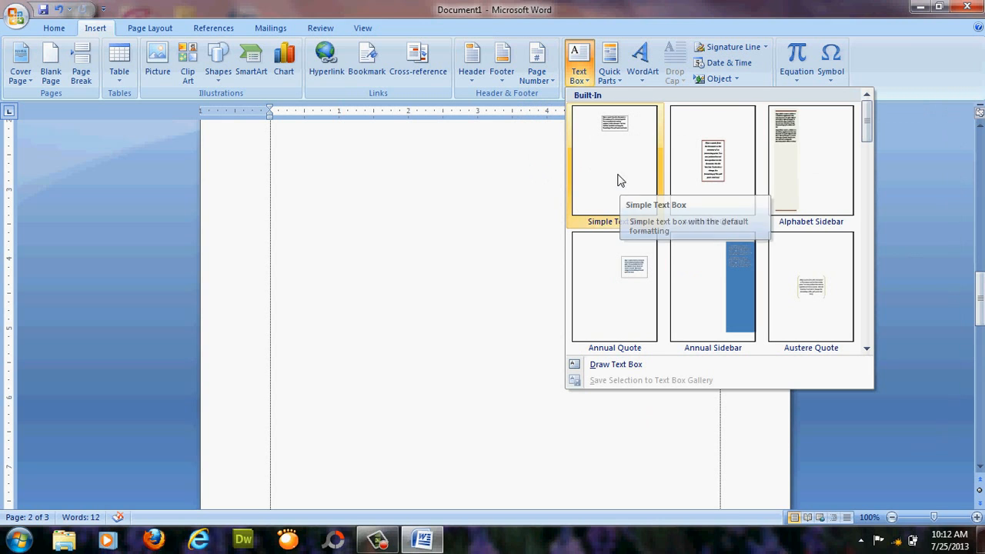
left_click(514, 230)
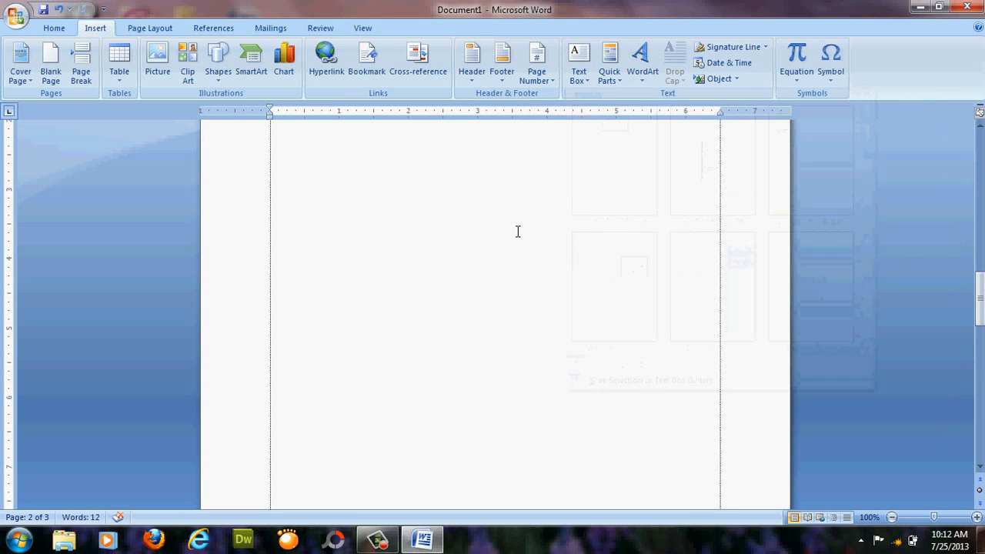
Step: Delete the heading line on the first page together with the page break after it
left_click_drag(978, 300, 974, 167)
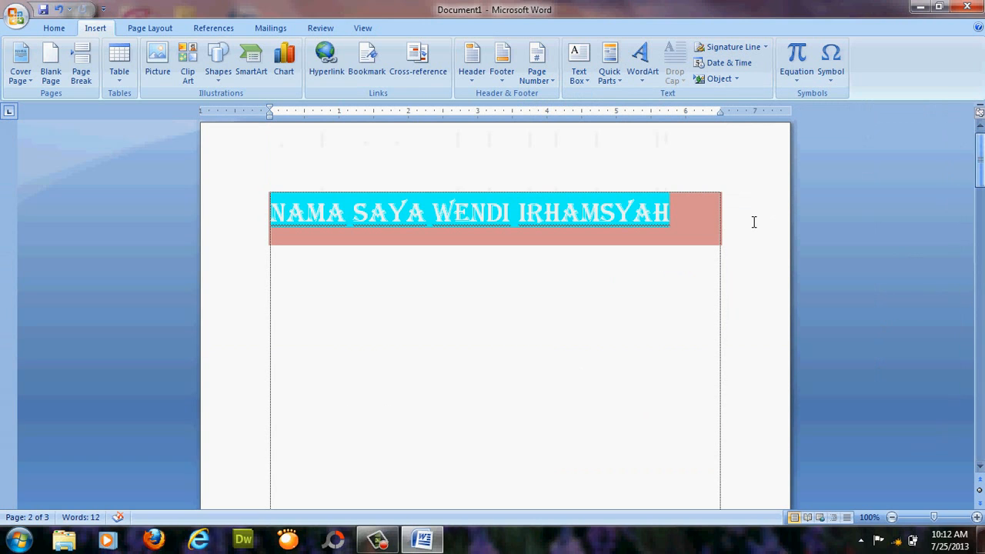
left_click_drag(275, 214, 305, 542)
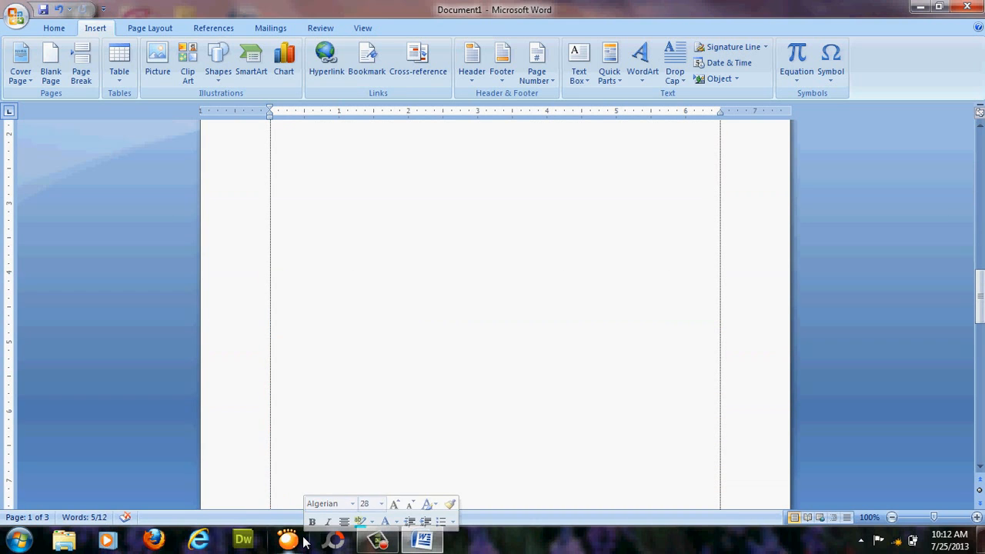
key("Delete")
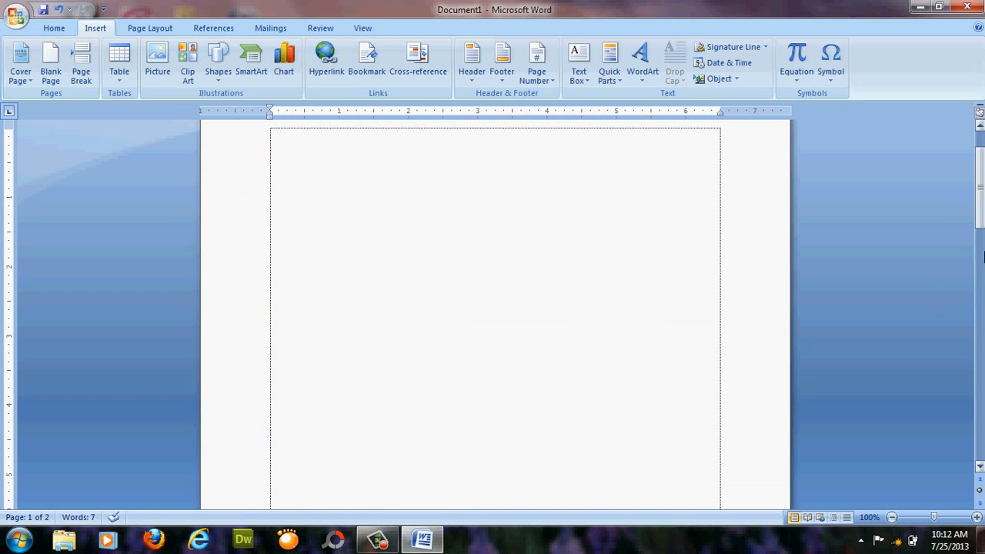
scroll(980, 231, "up", 2)
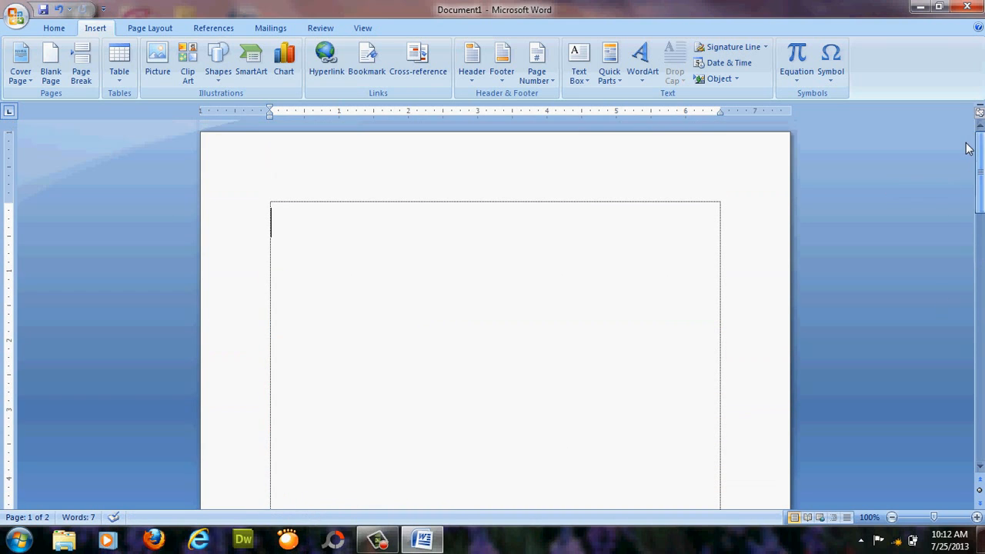
Step: Insert the WordArt text "makalah" in the second style of the gallery's fourth row and stretch it to about 6.19" wide
left_click(648, 74)
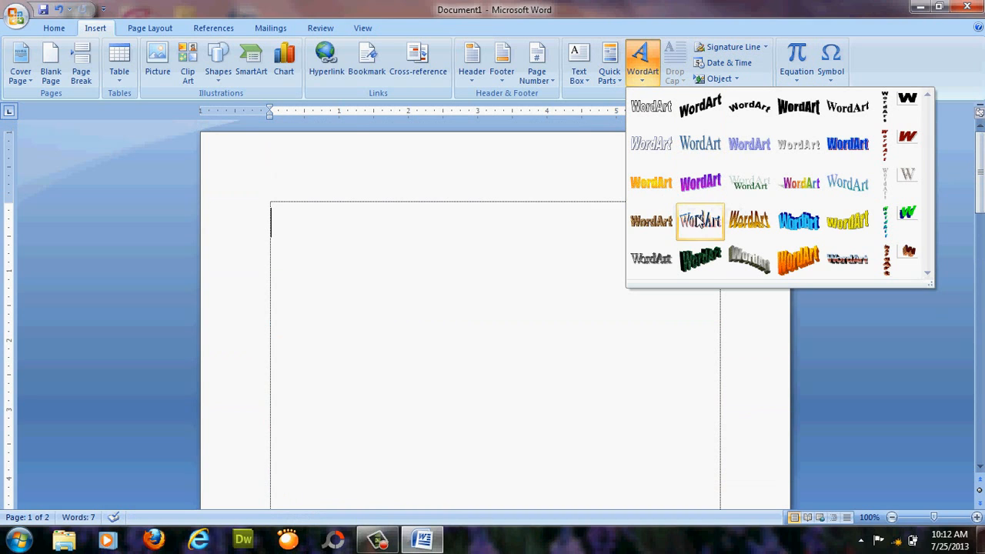
left_click(697, 220)
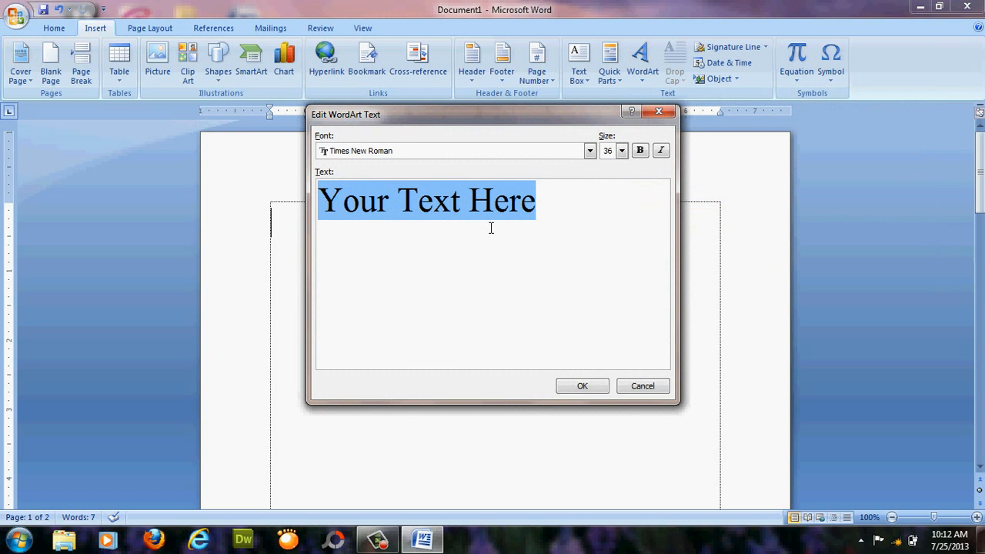
type("makalah")
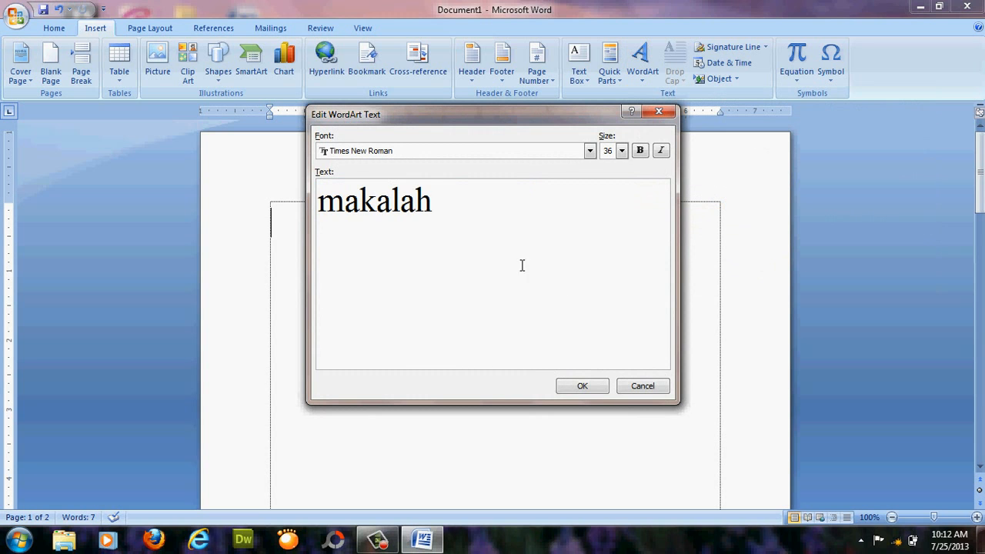
left_click(577, 385)
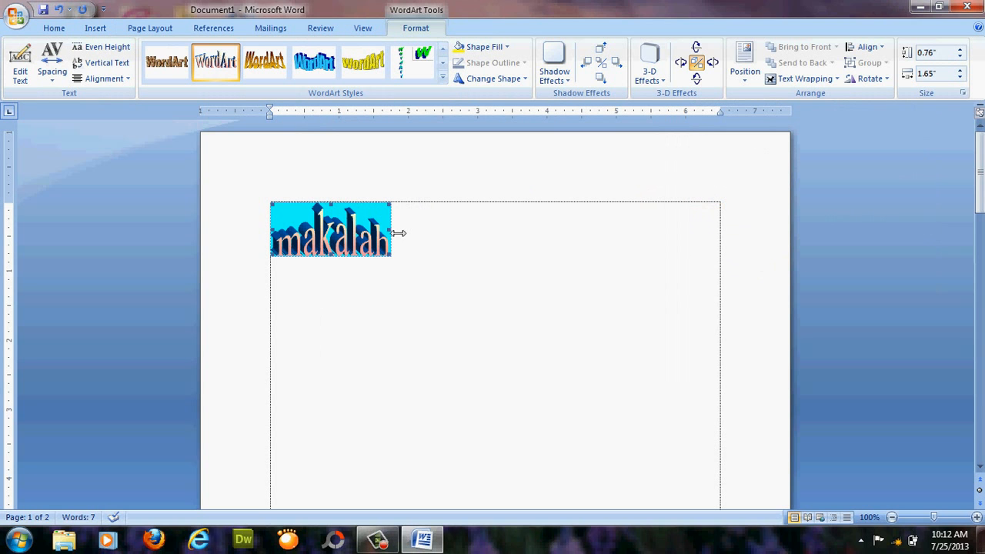
left_click_drag(674, 307, 713, 278)
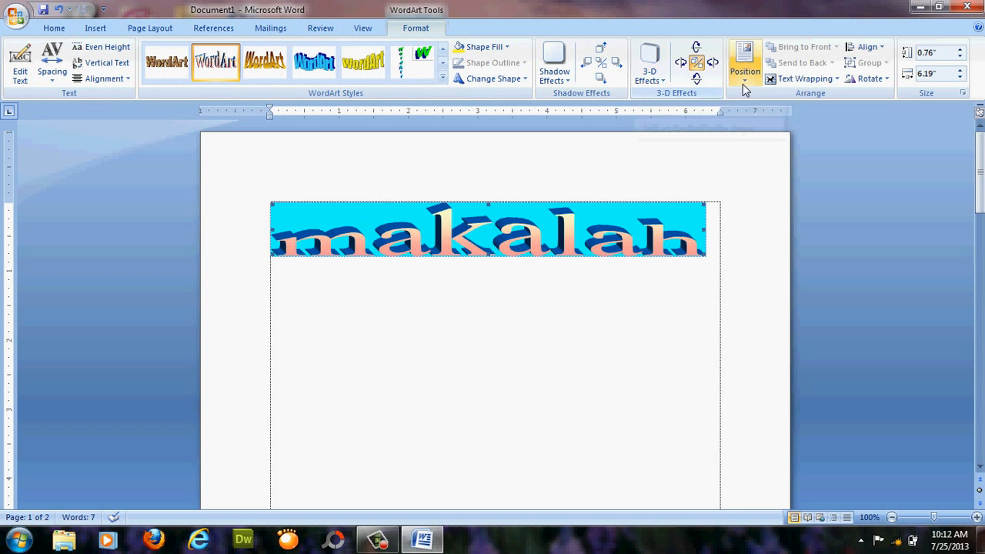
Step: View the text wrapping options for the WordArt without applying one, and deselect it
left_click(831, 82)
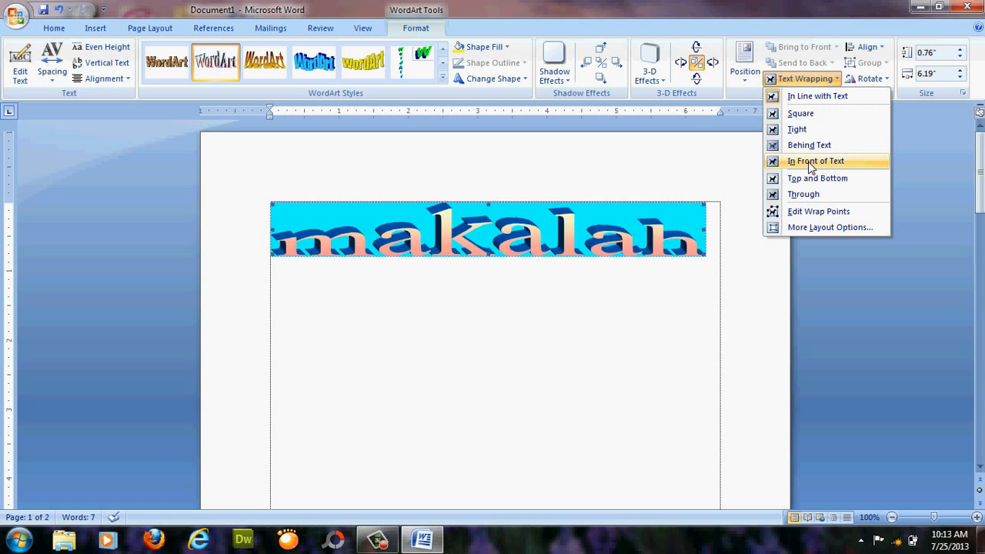
left_click(687, 173)
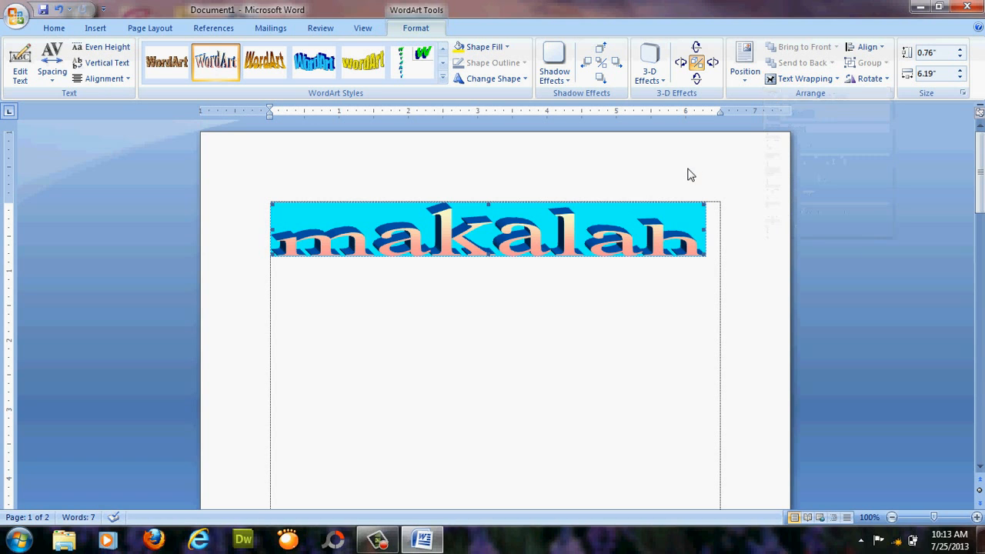
left_click(605, 233)
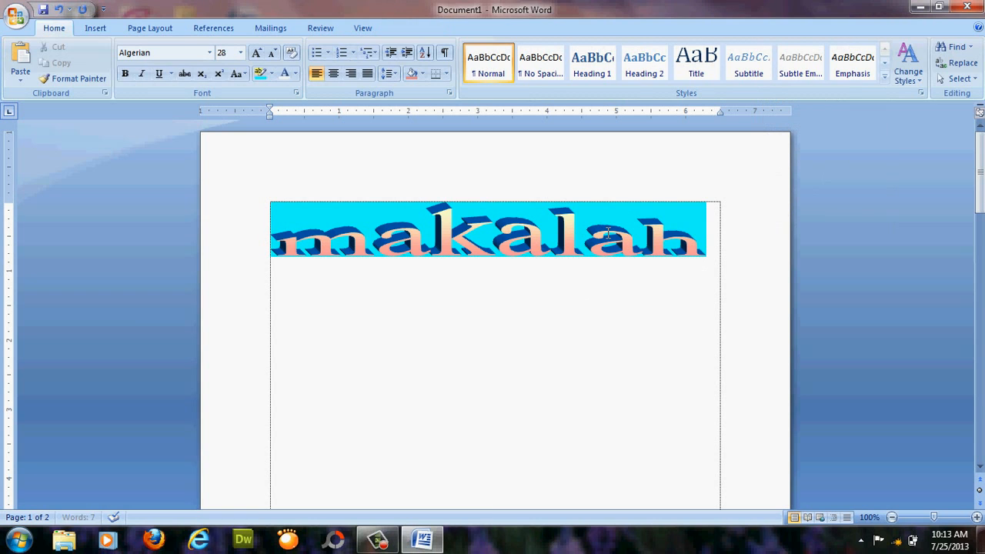
Step: View the page orientation choices and set the paper size to A4 (8.27" x 11.69")
left_click(160, 29)
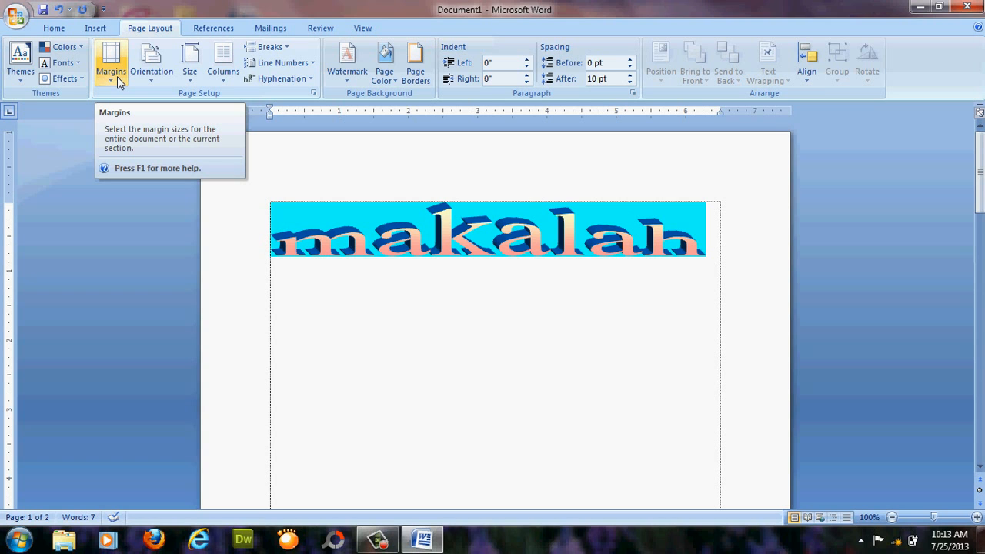
left_click(156, 74)
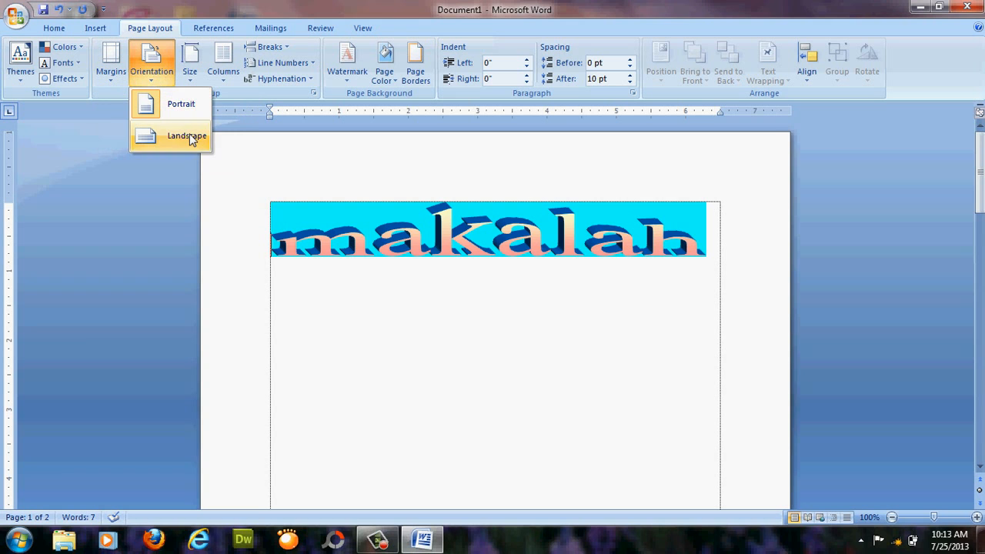
left_click(190, 80)
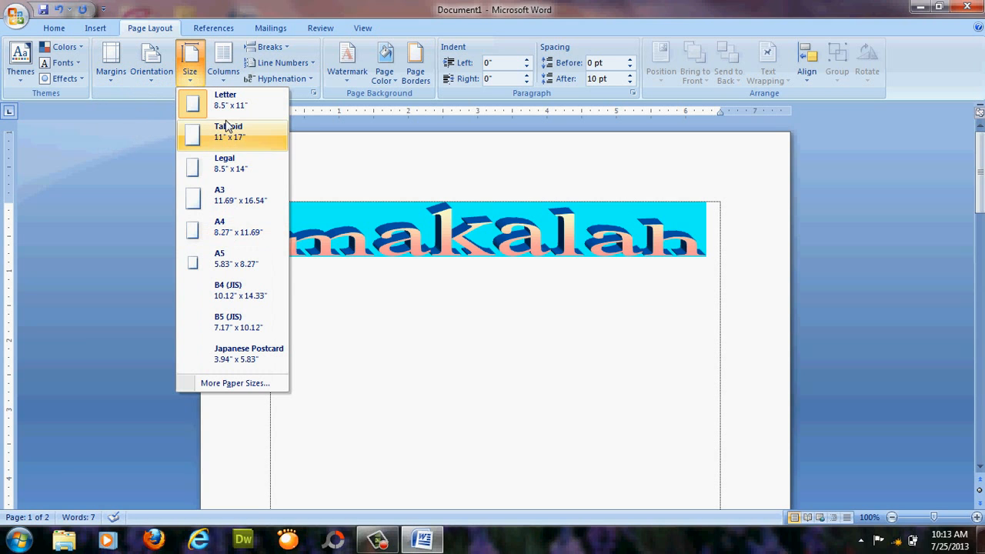
left_click(236, 231)
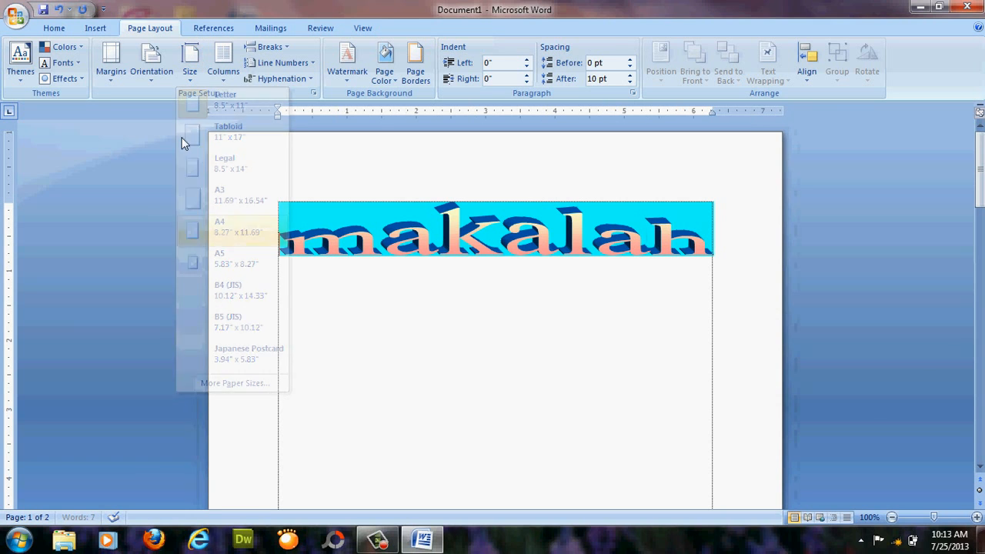
Step: Lay out the page in two columns and return it to one column
left_click(224, 61)
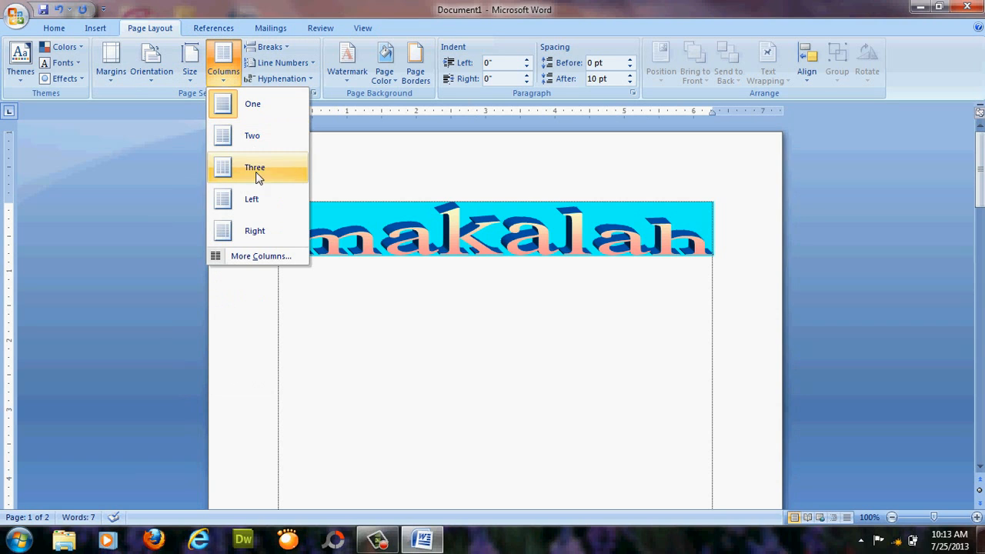
left_click(253, 137)
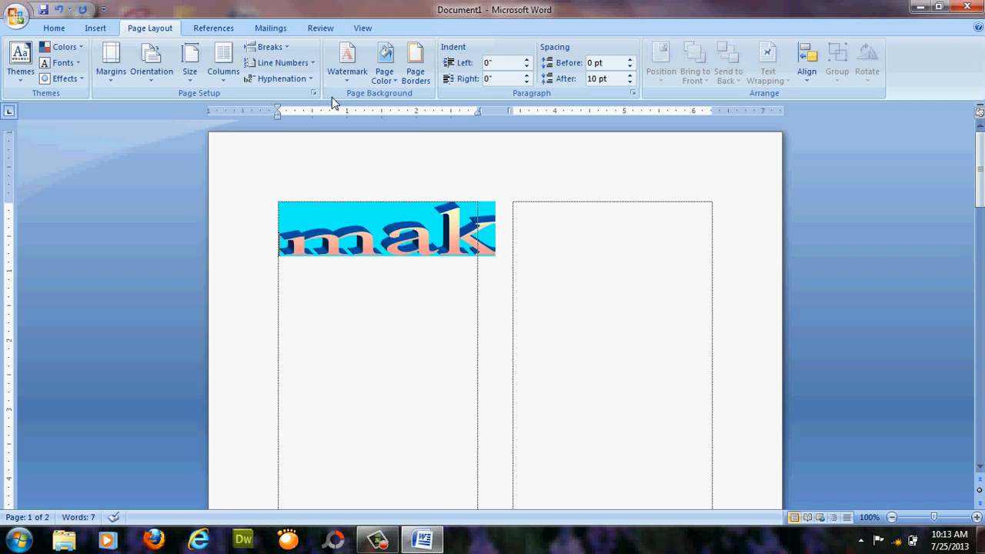
left_click(223, 62)
left_click(252, 108)
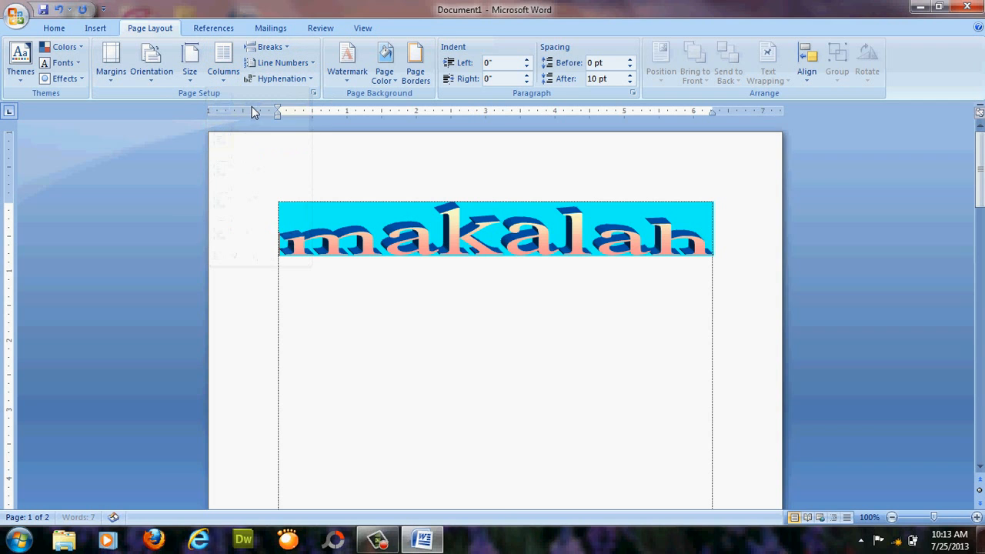
Step: Delete the entire contents of the document, including the "makalah" WordArt
key("ctrl+a")
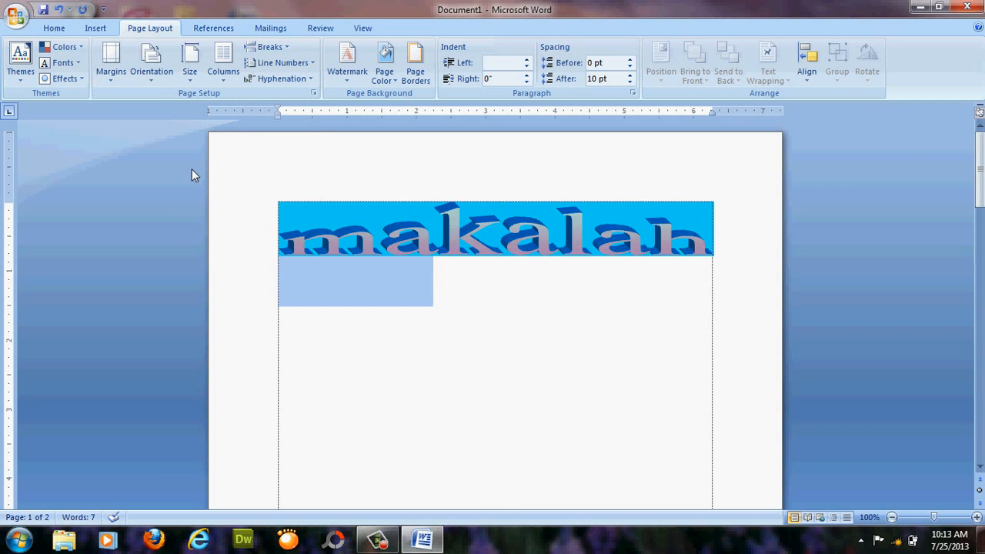
key("Delete")
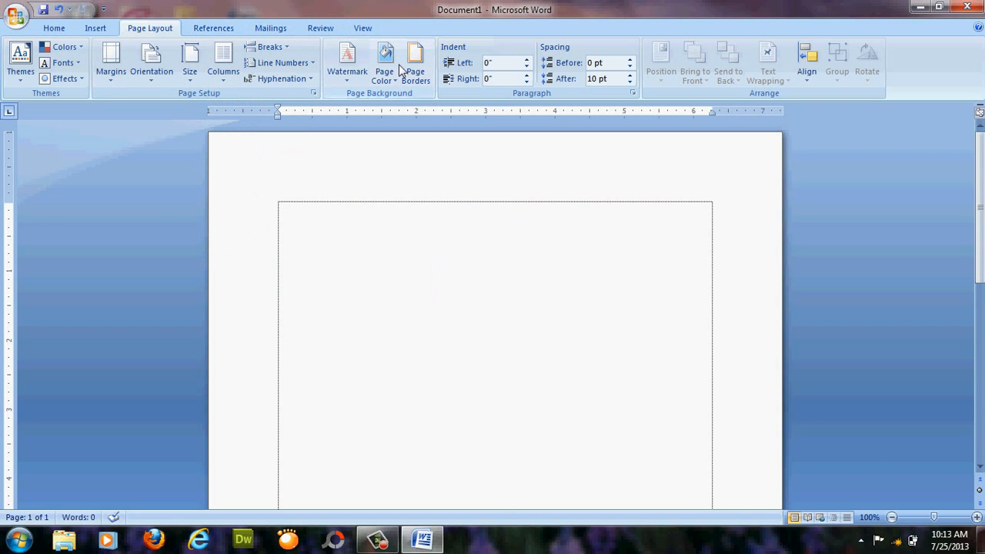
left_click(230, 29)
left_click(262, 29)
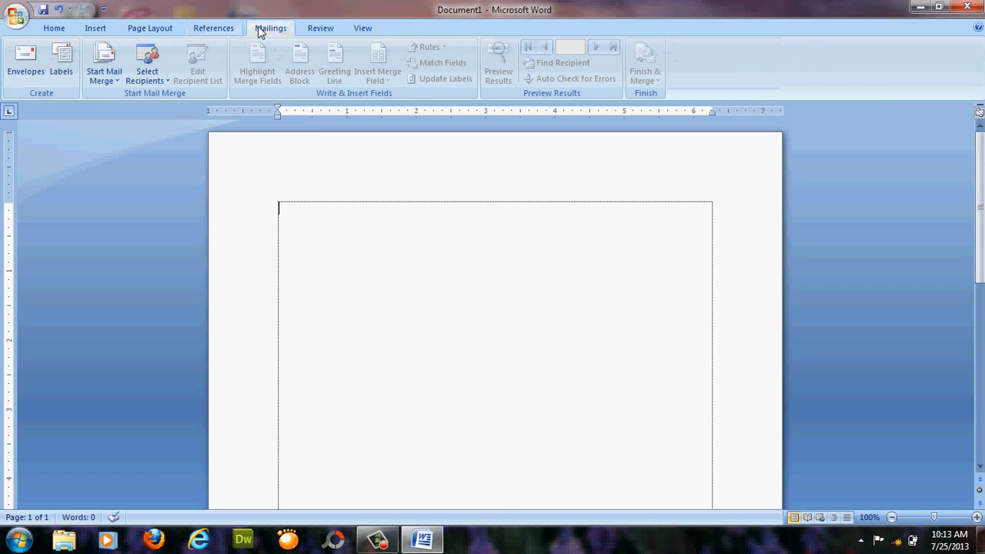
left_click(319, 29)
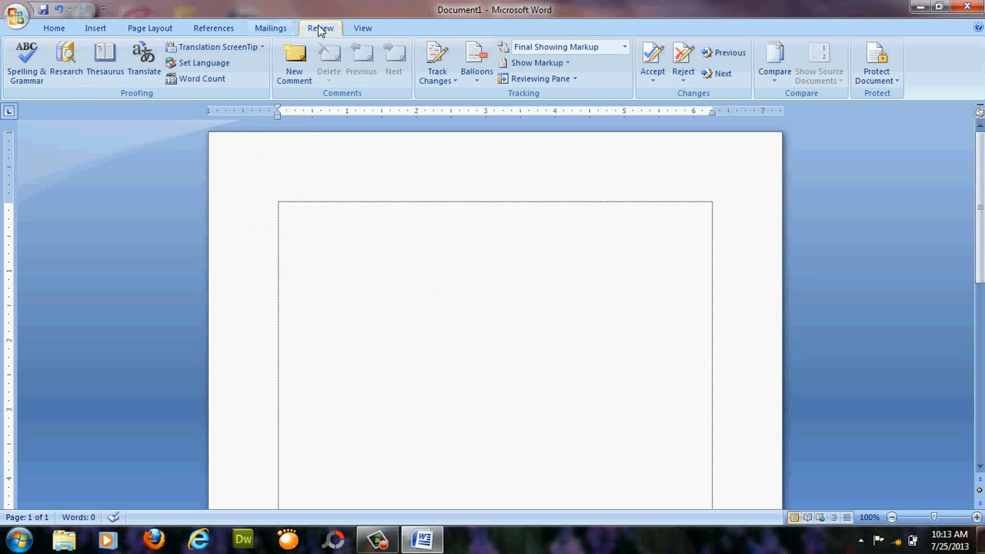
left_click(362, 28)
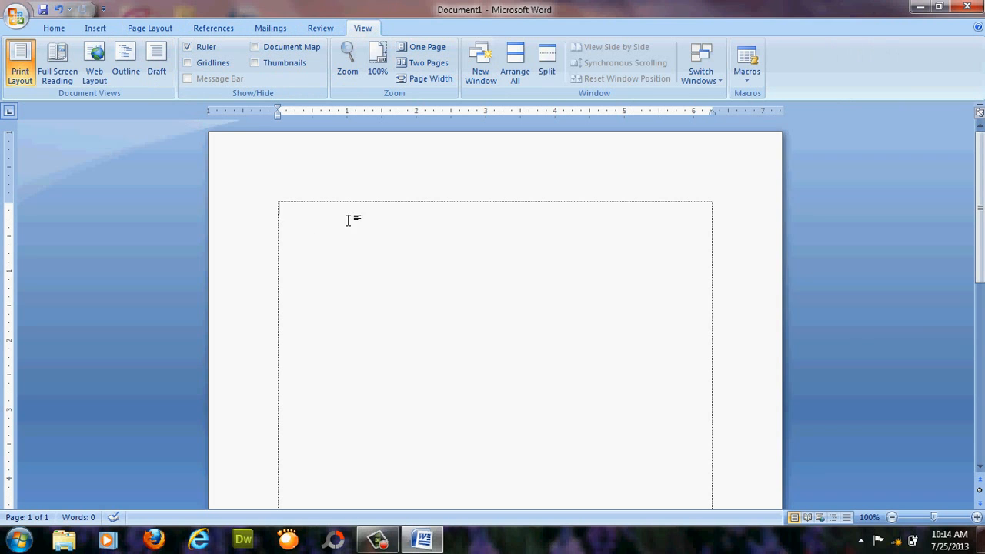
Step: Enter the text "Nama nama kelas" on the first line of the empty document
left_click(65, 29)
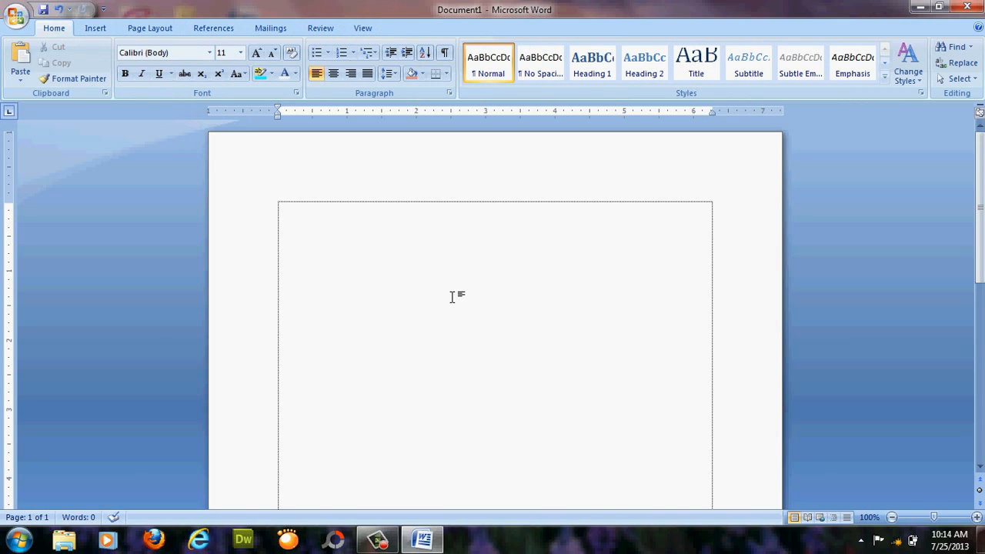
type("nama nama kelas")
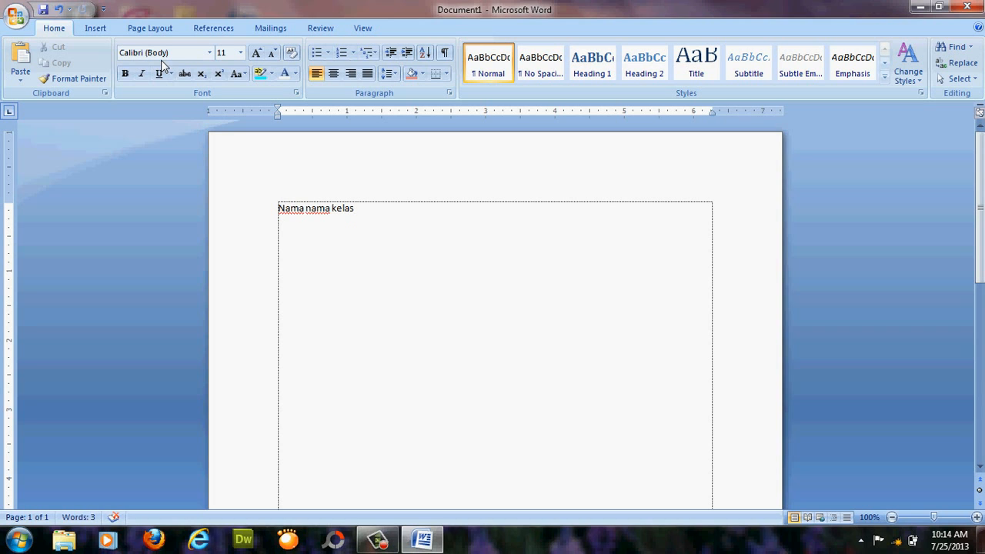
Step: Save the document as a Word Document named "saya" in the Documents library
left_click(17, 17)
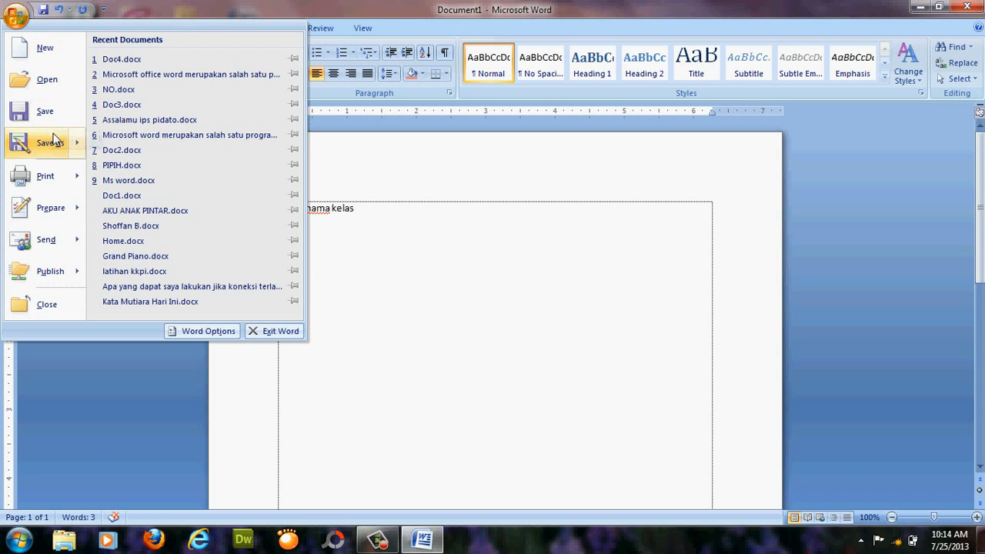
mouse_move(55, 146)
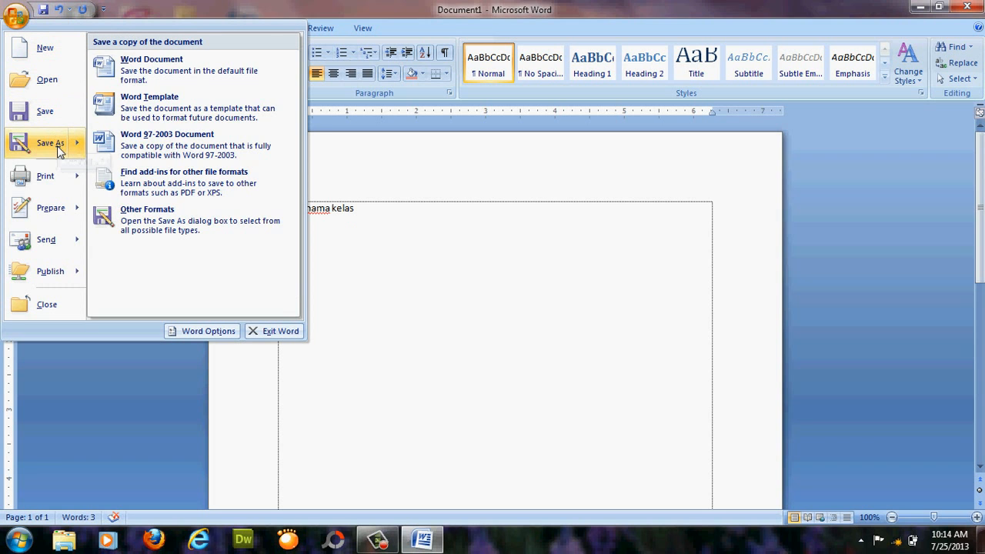
left_click(51, 144)
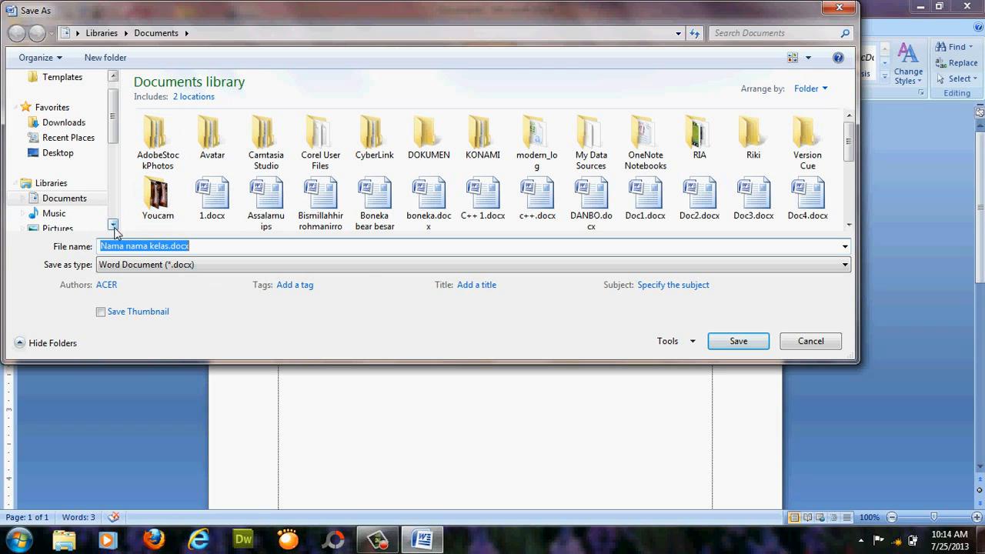
scroll(111, 219, "down", 3)
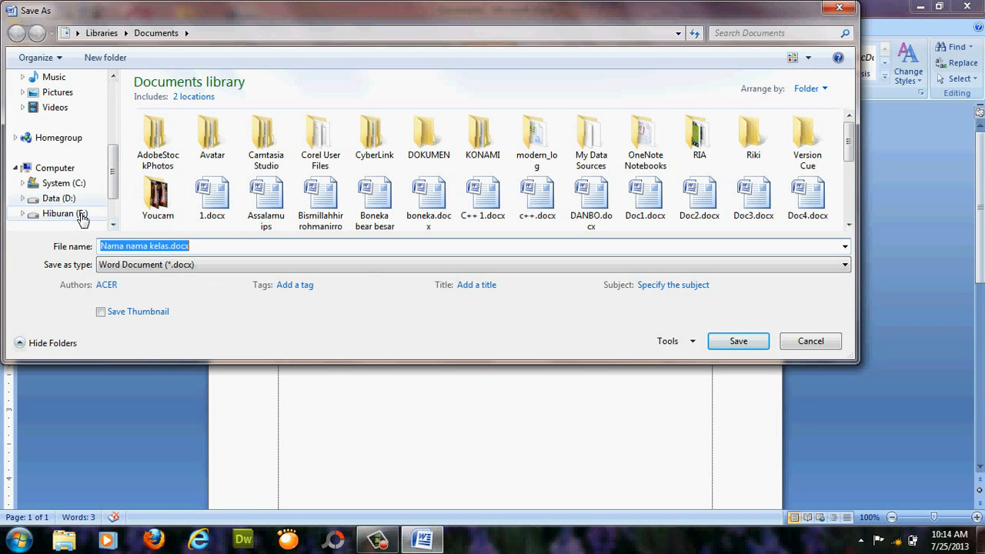
left_click(113, 77)
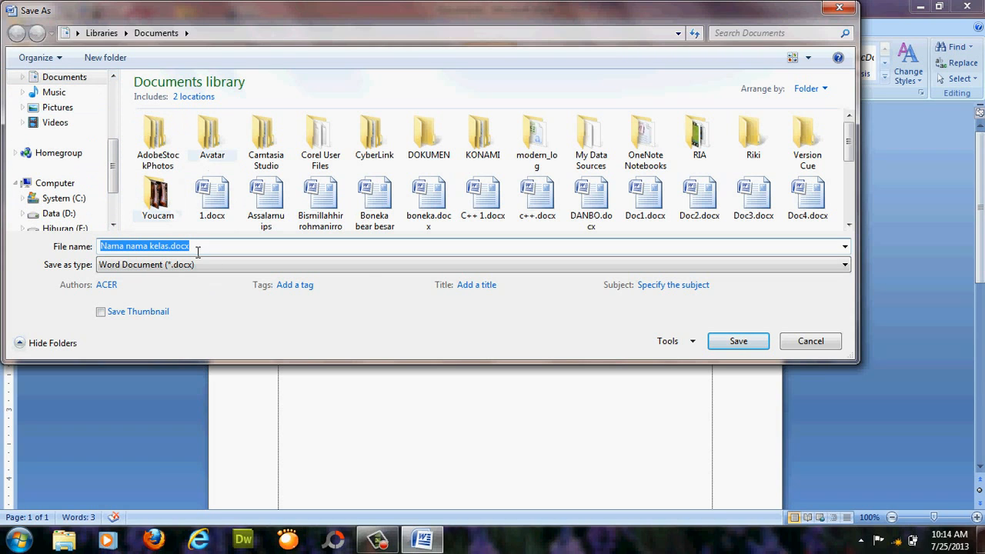
left_click(338, 252)
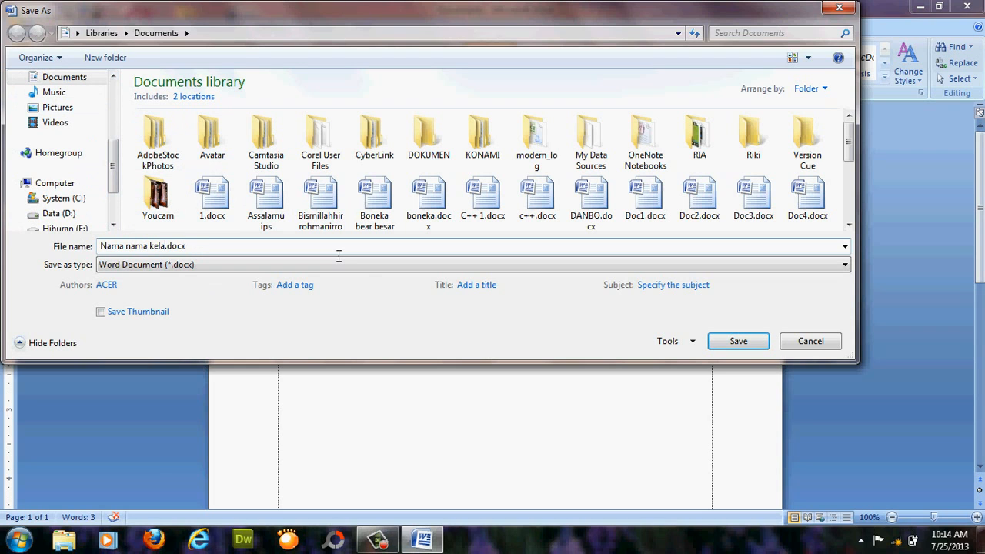
key("BackSpace")
key("BackSpace")
key("BackSpace")
key("BackSpace")
key("BackSpace")
key("BackSpace")
key("BackSpace")
key("BackSpace")
key("BackSpace")
key("BackSpace")
key("BackSpace")
key("BackSpace")
key("BackSpace")
key("BackSpace")
type("saya")
left_click(739, 341)
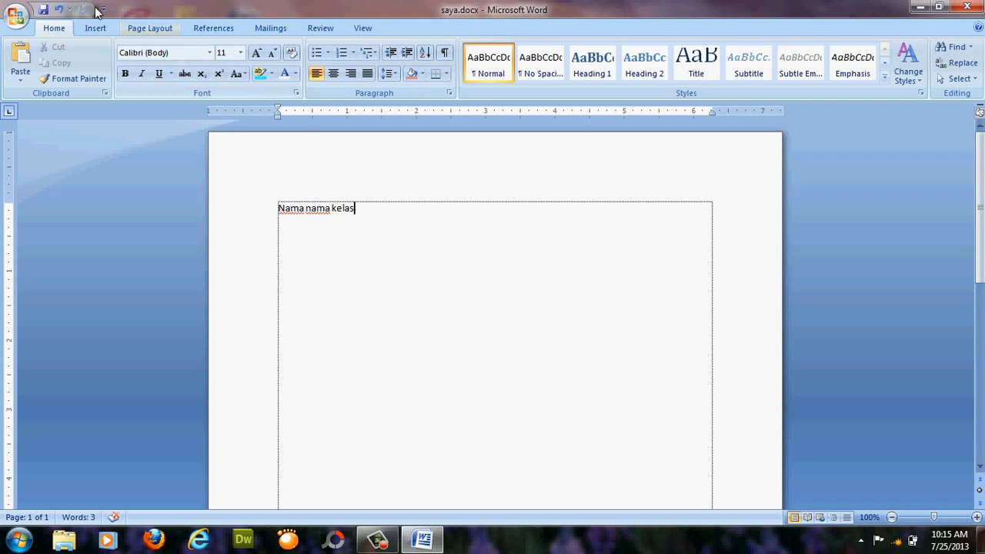
Step: Close the saved document and exit the word processor
left_click(17, 16)
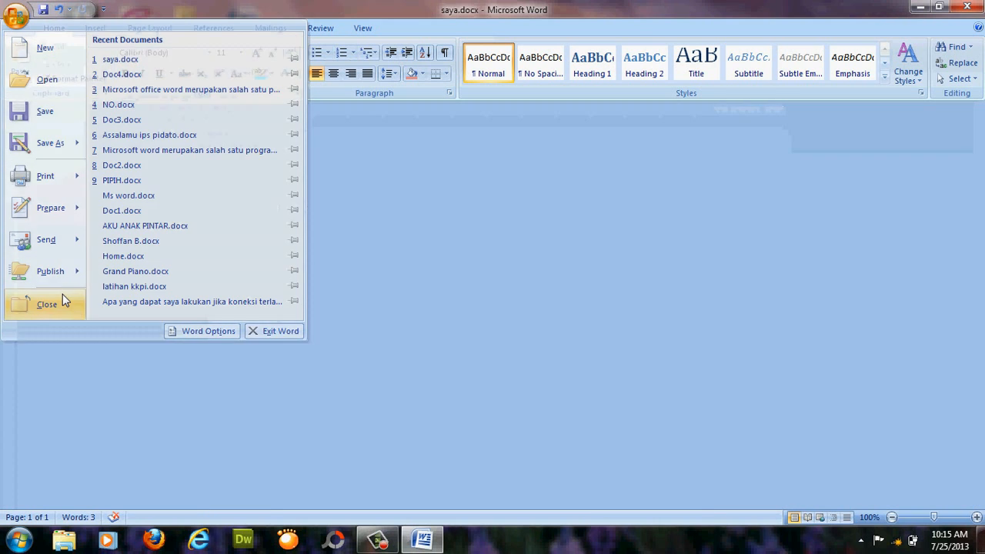
left_click(62, 295)
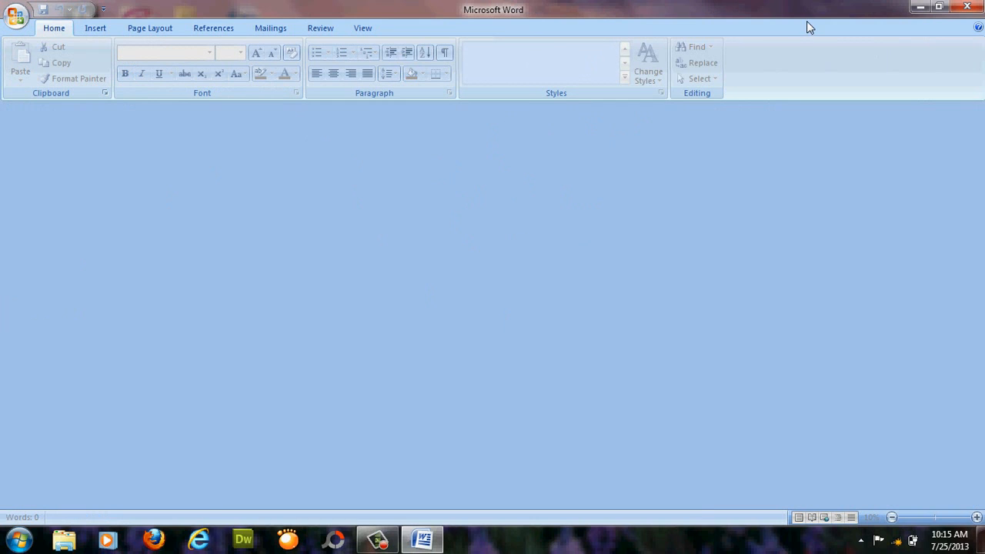
left_click(973, 8)
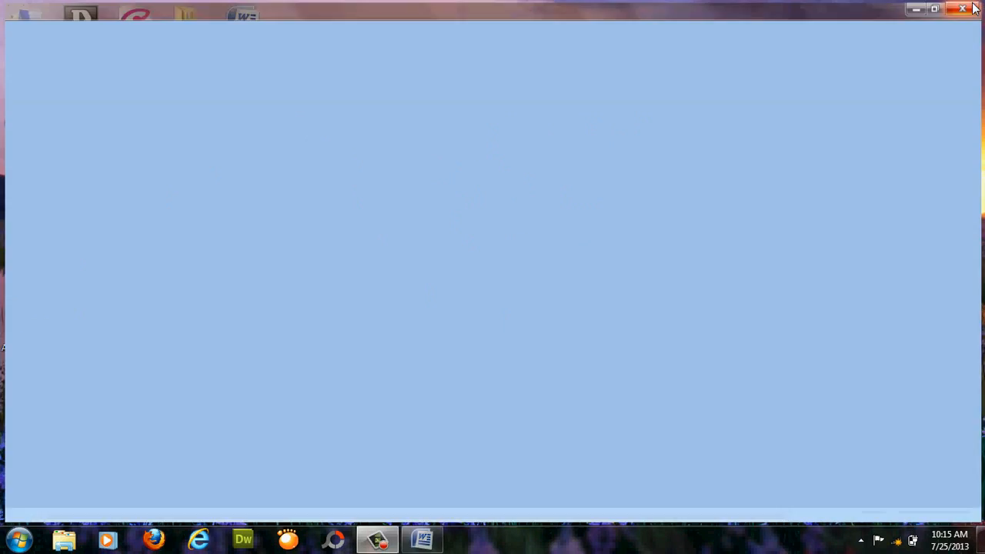